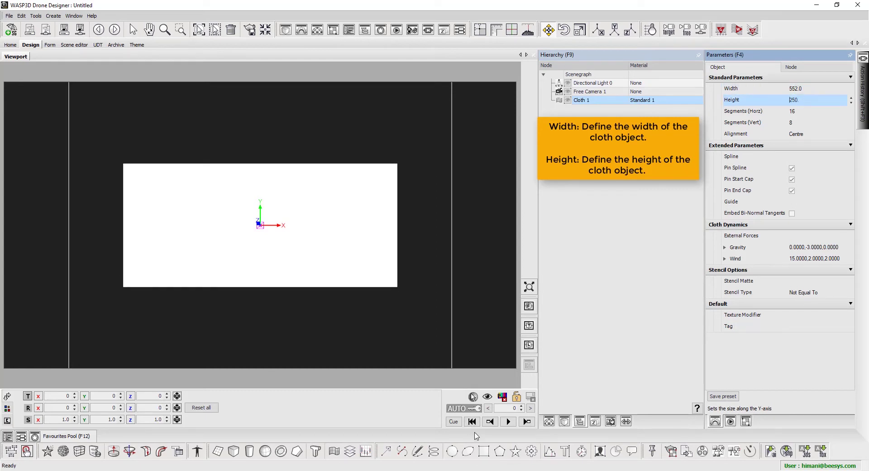
Play the cloth simulation and switch the viewport to wireframe display.
left_click(515, 422)
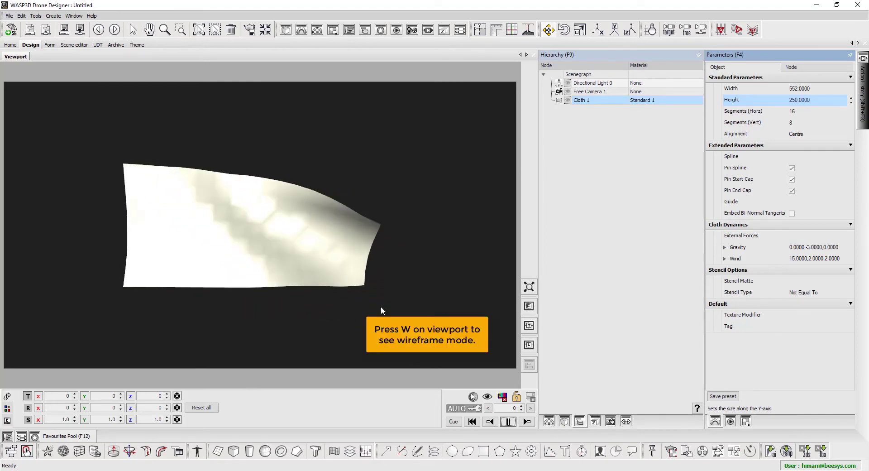
key("w")
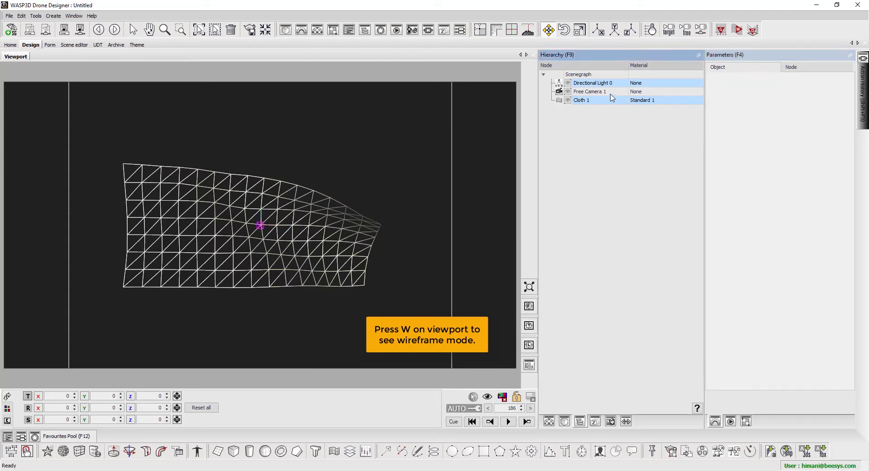
Set both the horizontal and vertical segments of Cloth 1 to 32 and play the simulation.
left_click(612, 93)
left_click(611, 101)
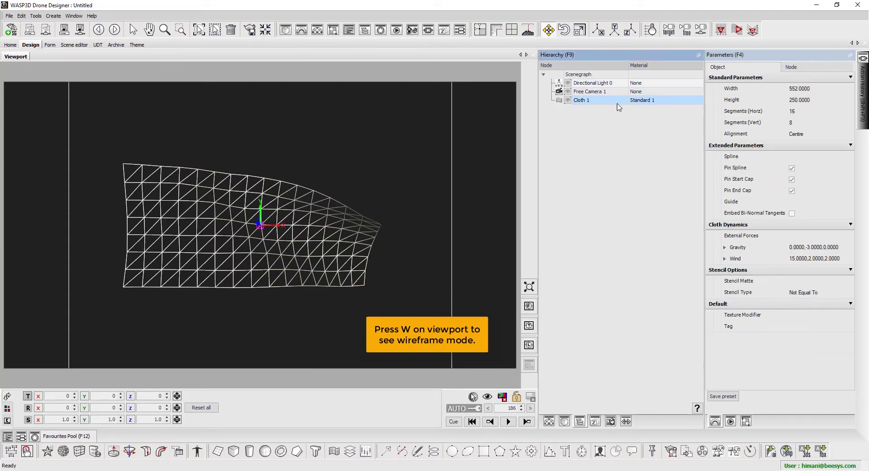
left_click(808, 114)
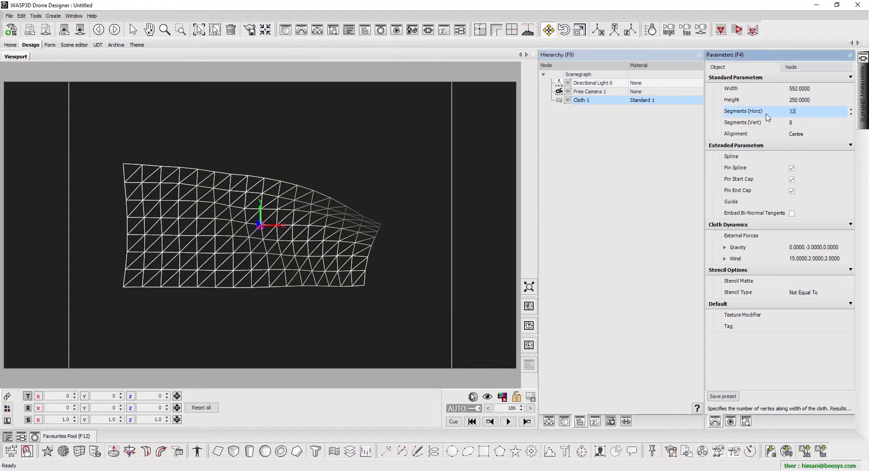
key("Return")
left_click(809, 122)
type("3")
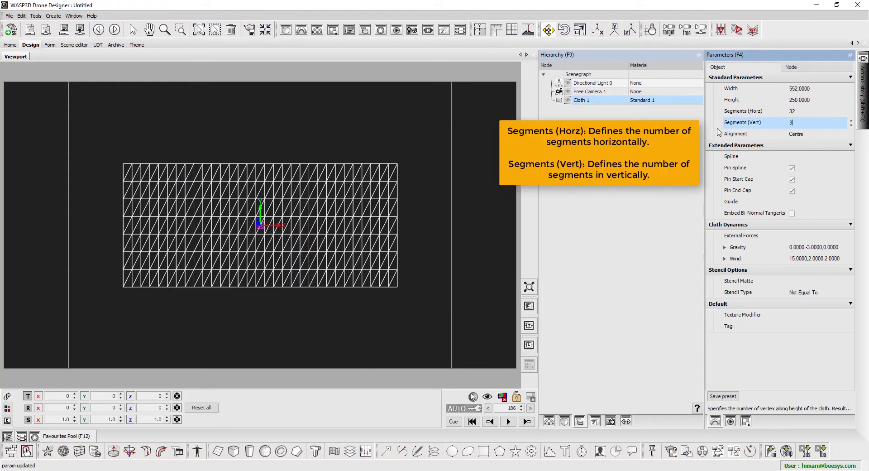
type("2")
key("Return")
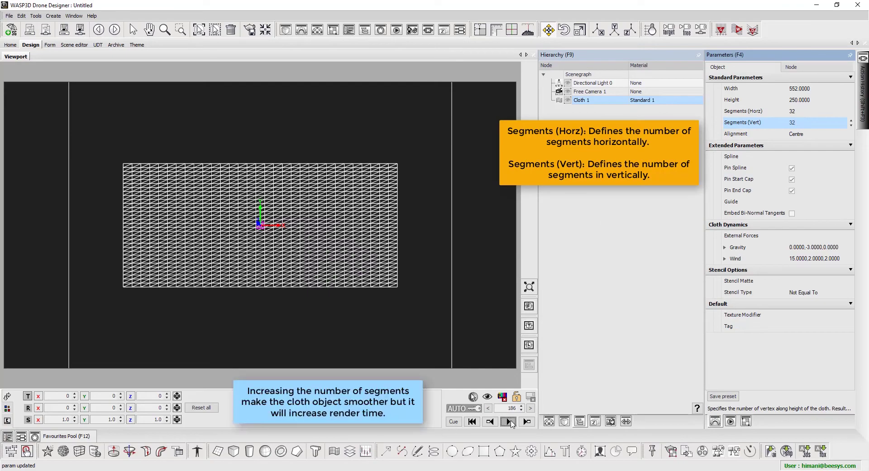
left_click(509, 421)
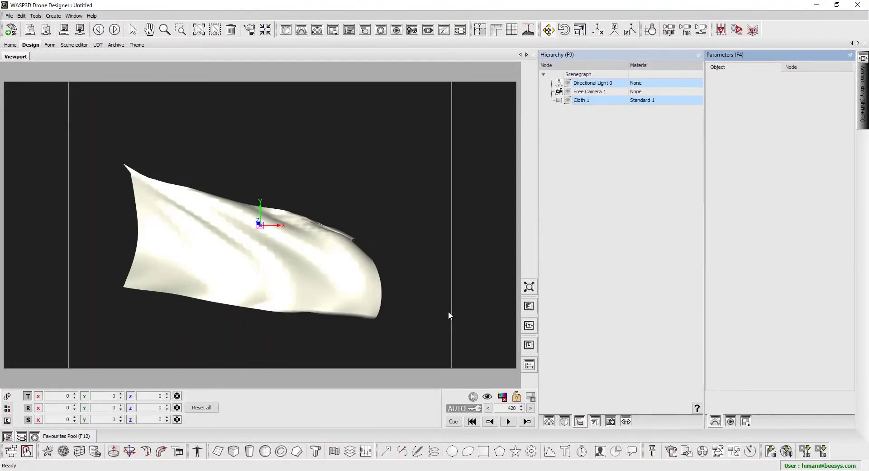
Try the Top Left and Top Right alignments on Cloth 1 and set its alignment back to Centre.
left_click(604, 100)
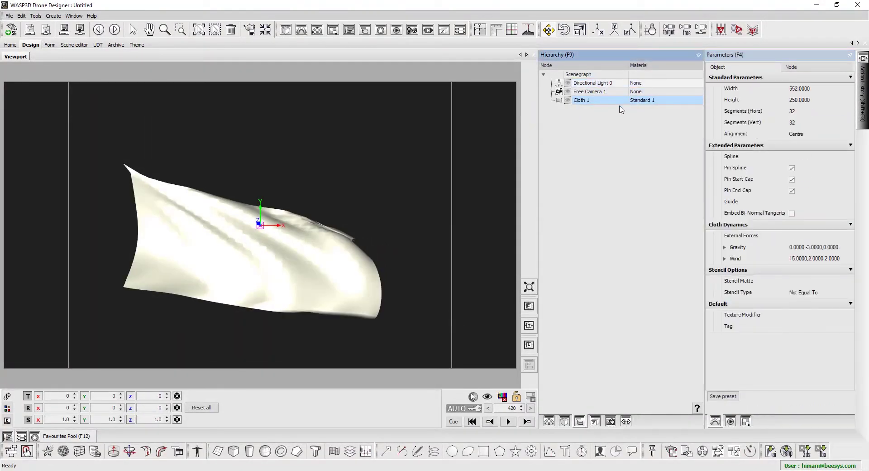
left_click(796, 135)
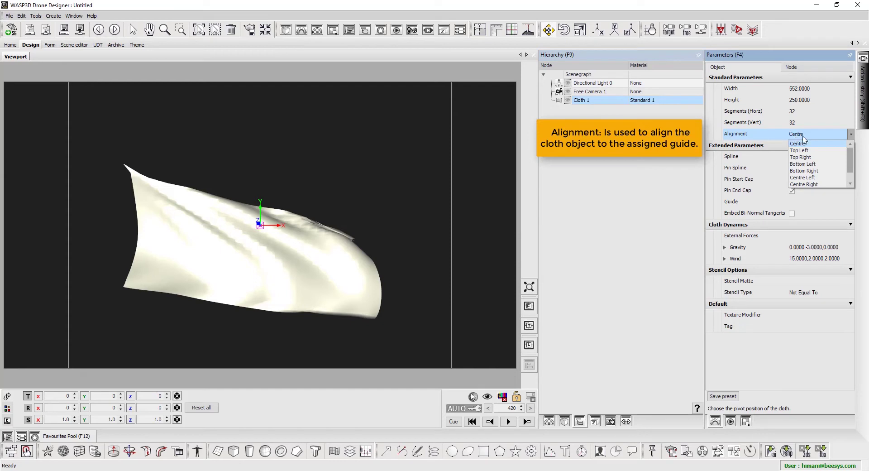
left_click(824, 150)
left_click(824, 135)
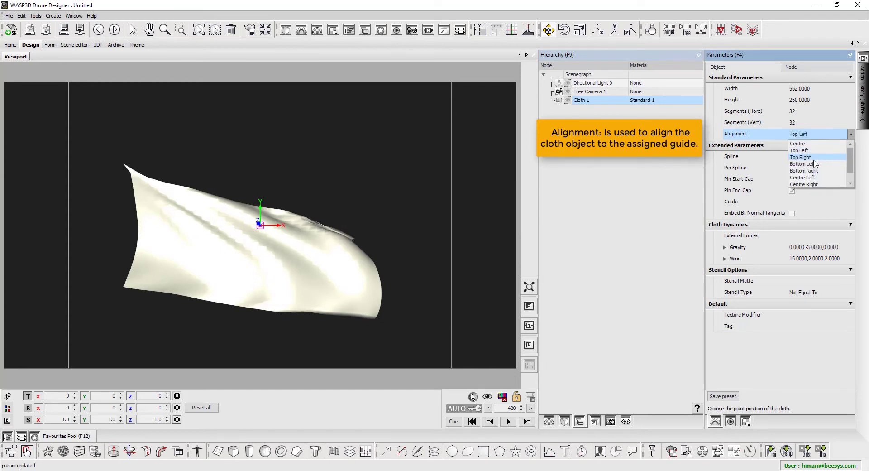
left_click(821, 158)
left_click(818, 137)
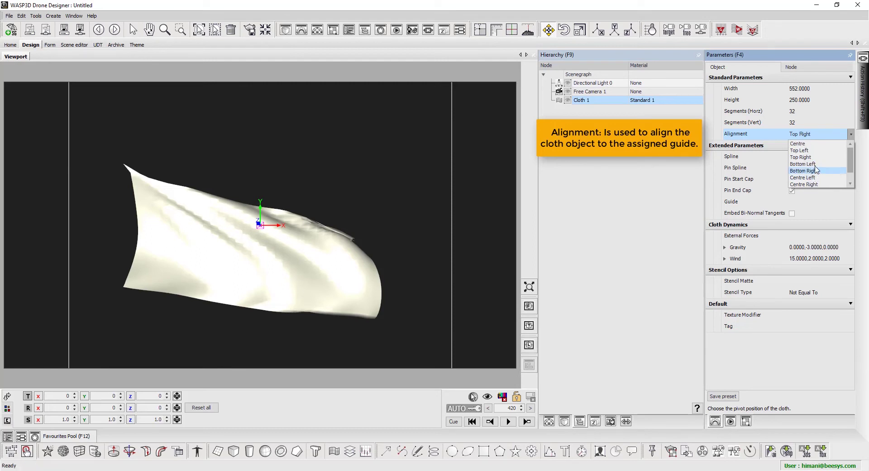
left_click(820, 144)
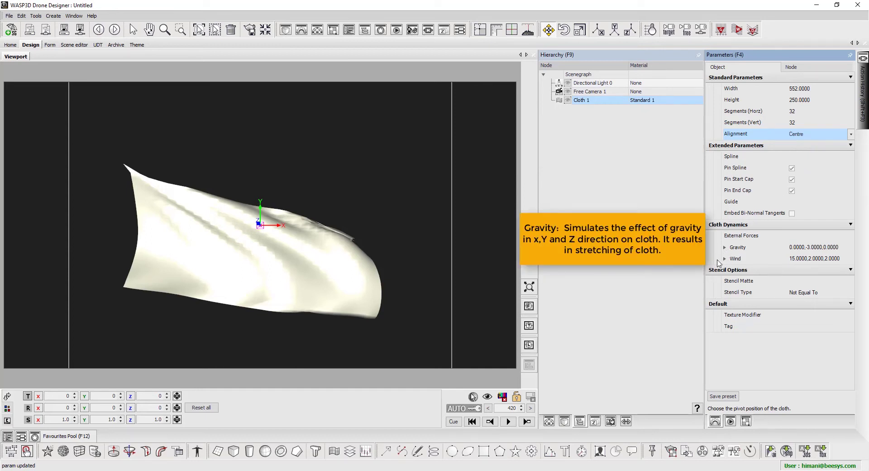
Set the cloth's Y gravity to -10, cue the scene and play the simulation.
left_click(725, 248)
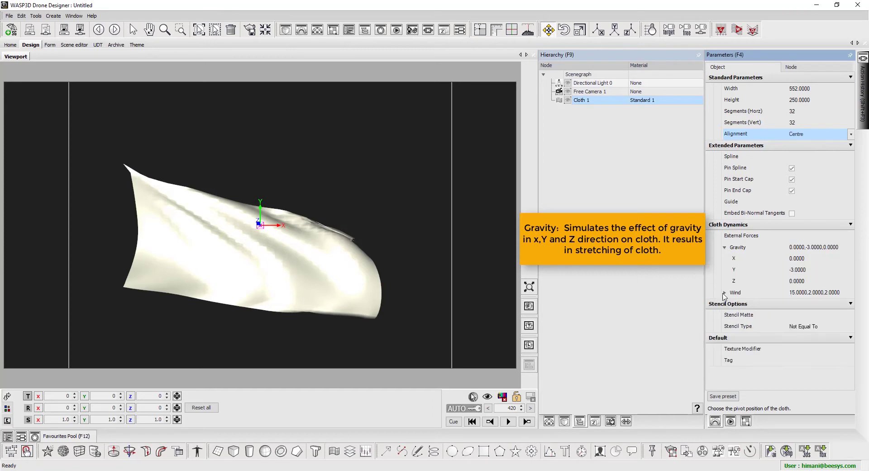
left_click(725, 292)
left_click(768, 271)
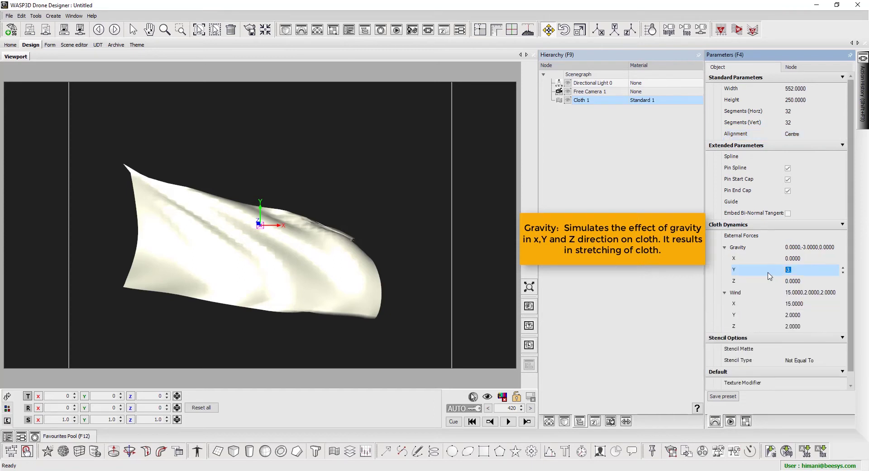
type("-10")
left_click(453, 421)
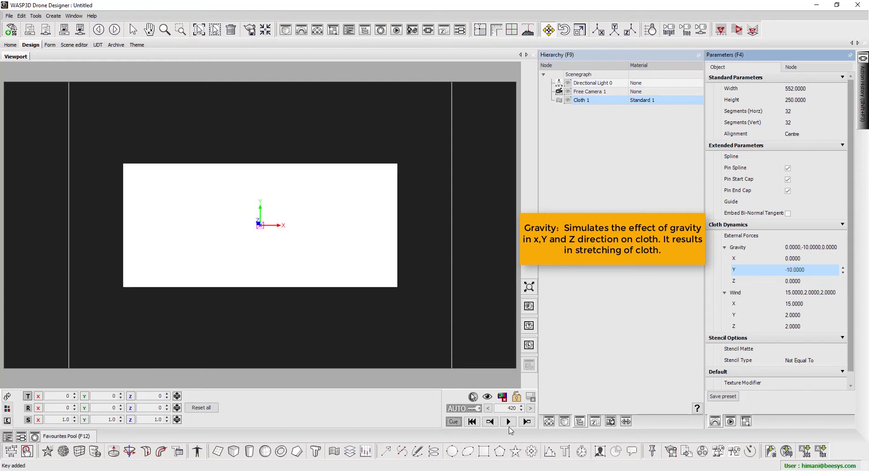
left_click(509, 421)
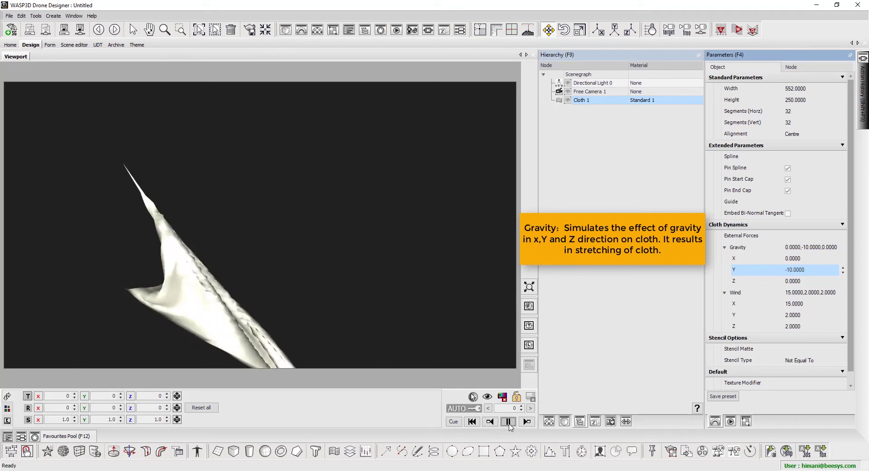
Set the cloth's Y gravity to -1 and replay the simulation from its cued state.
double_click(752, 270)
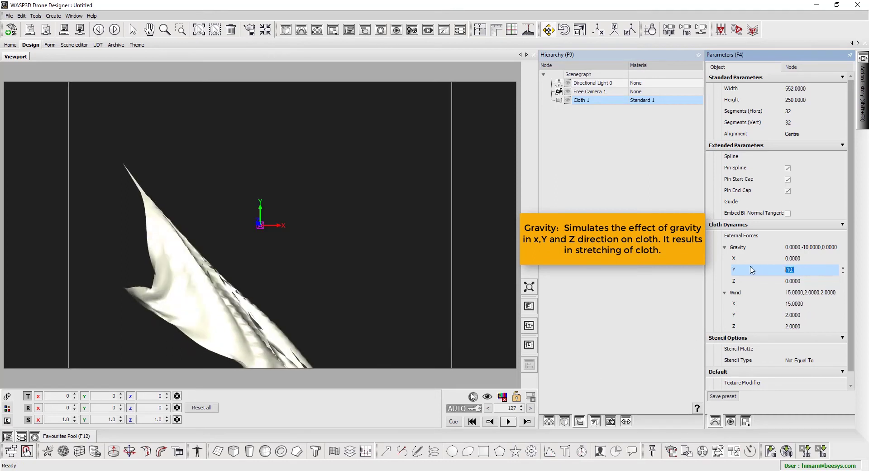
type("-1")
key("Return")
left_click(454, 422)
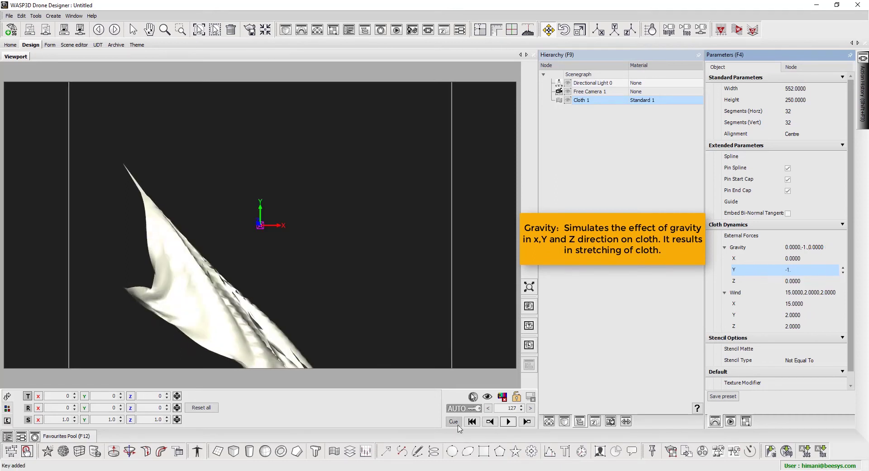
left_click(509, 422)
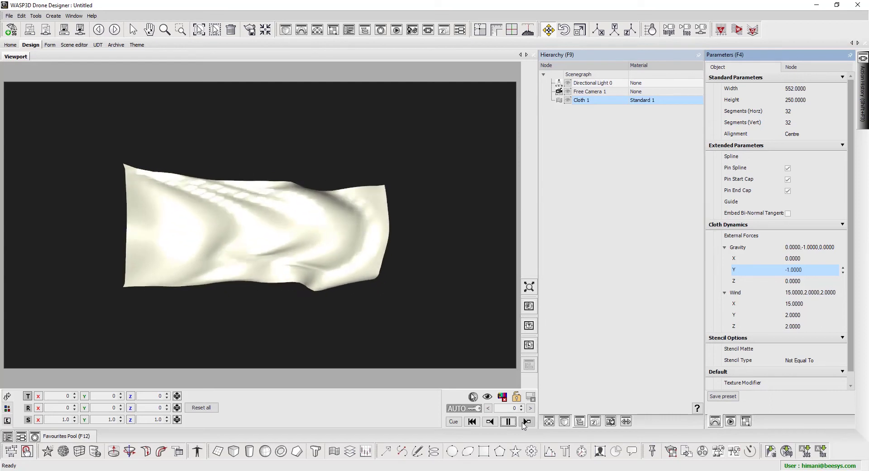
Set the cloth's X wind to 30 and replay the simulation from its cued state.
left_click(758, 302)
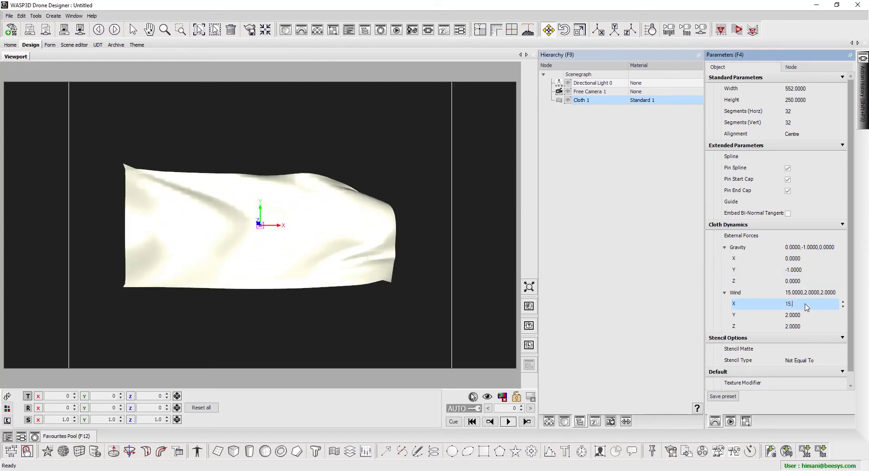
left_click(758, 302)
type("30.")
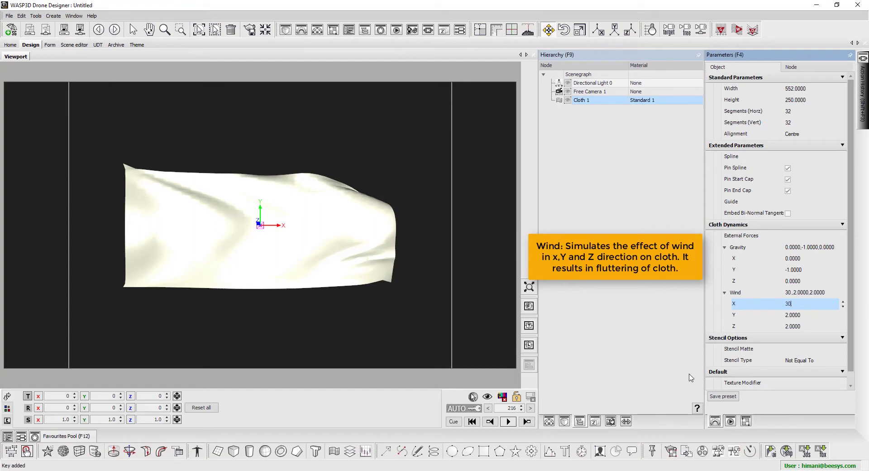
left_click(453, 421)
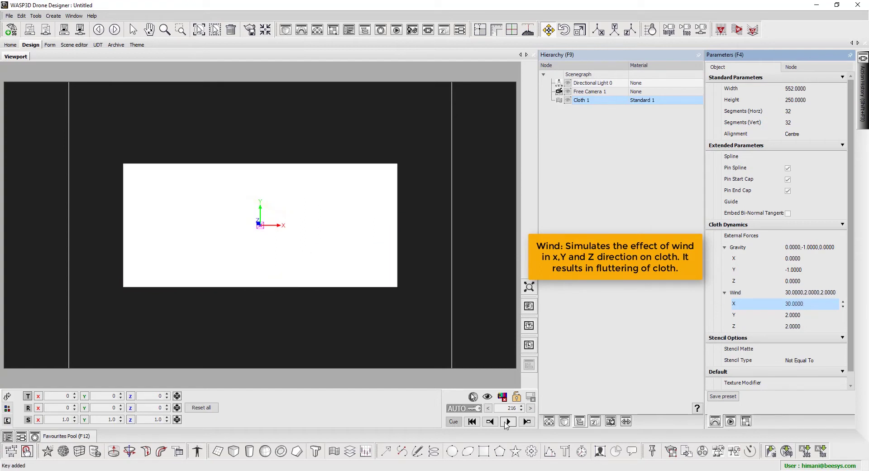
left_click(508, 421)
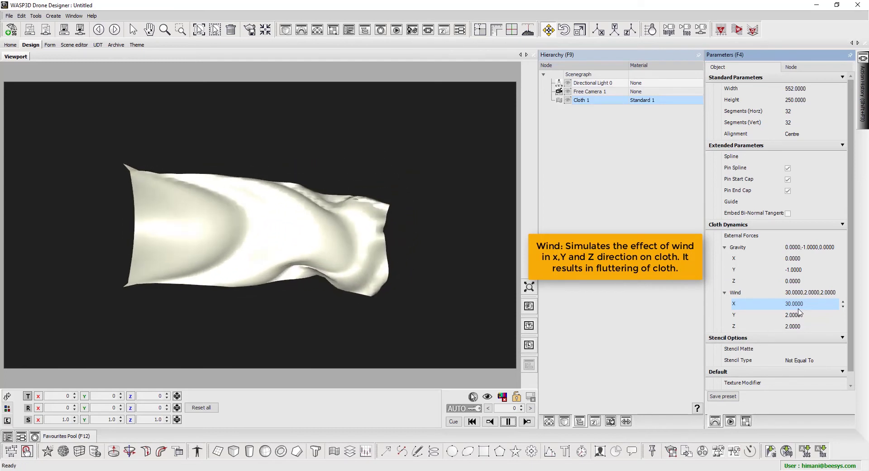
Set the cloth's X wind to 5 and replay the simulation from its cued state.
left_click(768, 308)
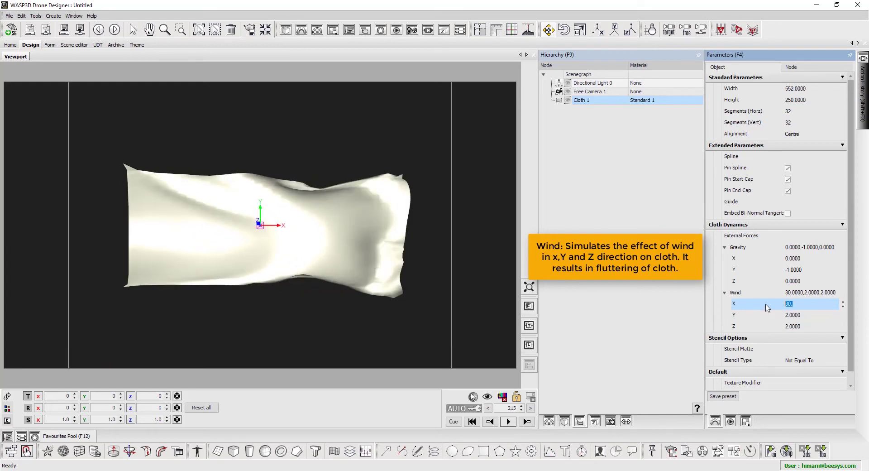
type("5.")
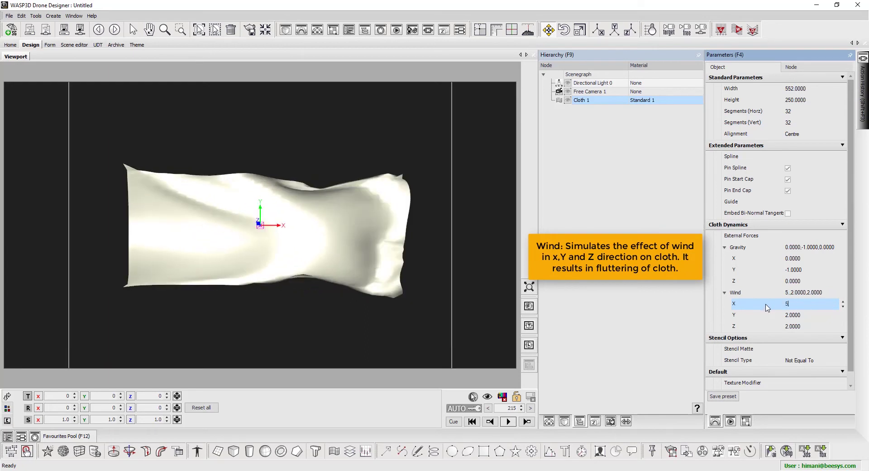
left_click(453, 422)
left_click(509, 421)
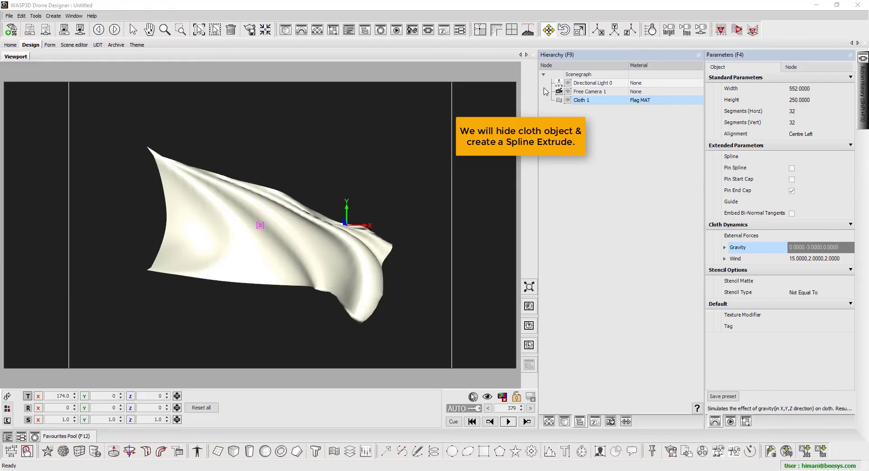
Hide Cloth 1 and draw a near-vertical two-point polyline left of the scene's centre.
left_click(568, 100)
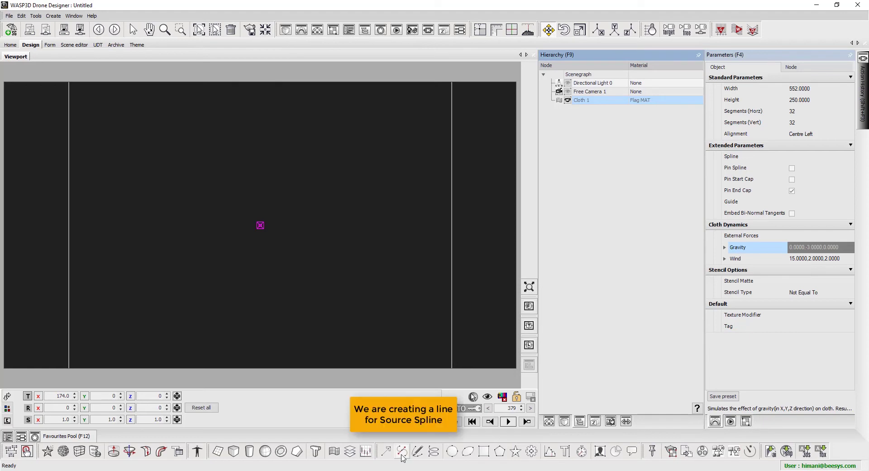
left_click(401, 454)
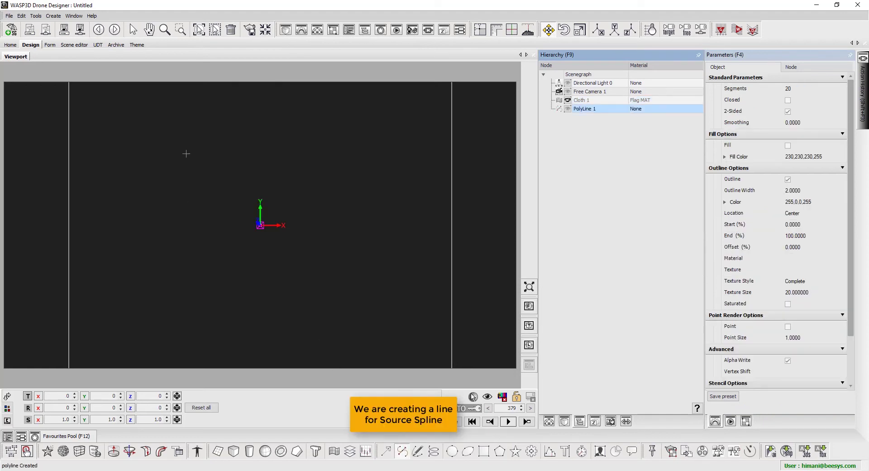
left_click(188, 274)
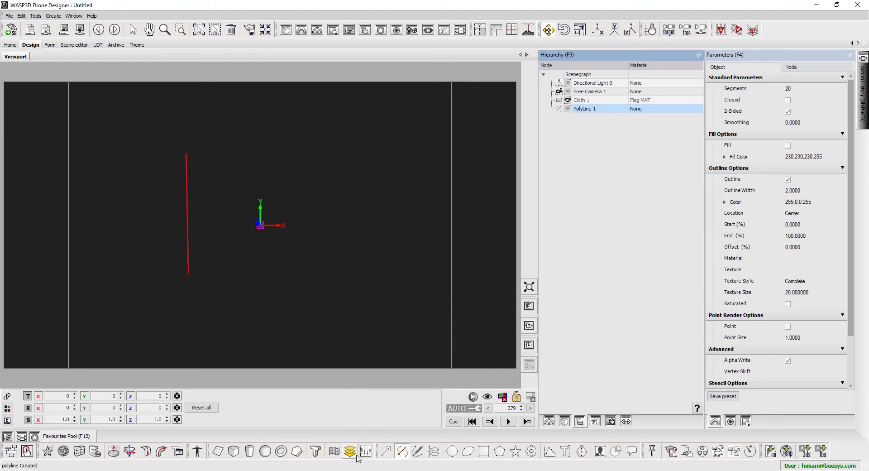
Create a circle with radius 100 at the scene's centre and add a Spline Extrude object.
left_click(452, 451)
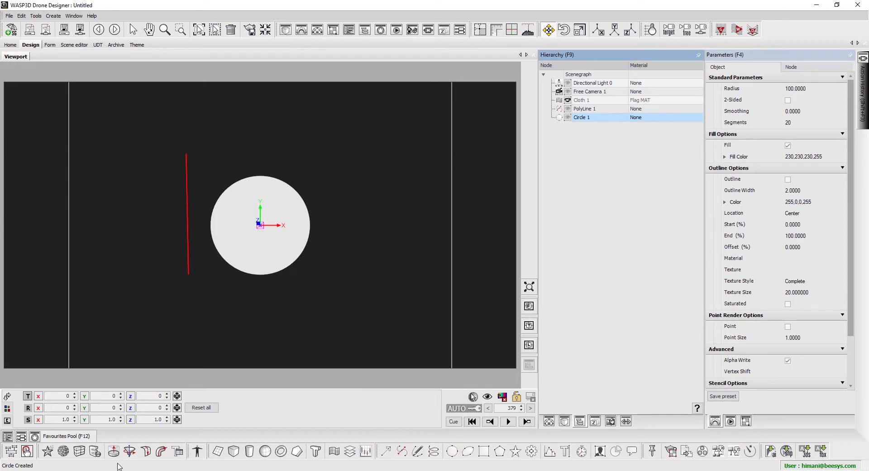
left_click(162, 454)
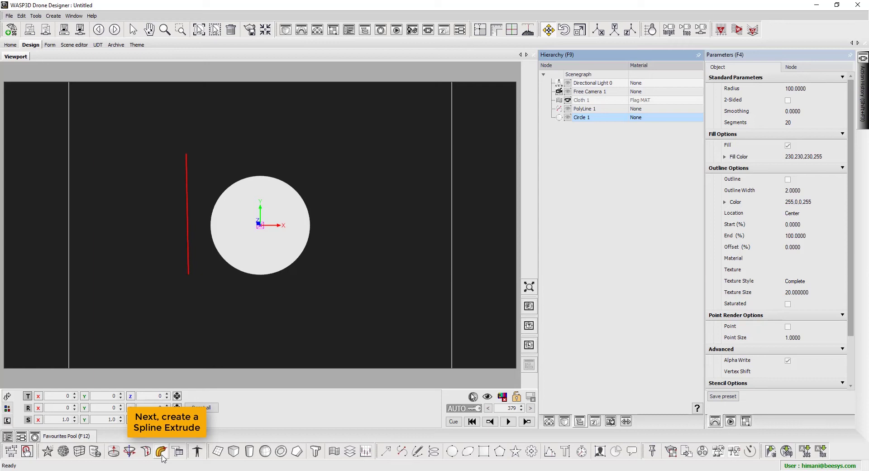
left_click(162, 453)
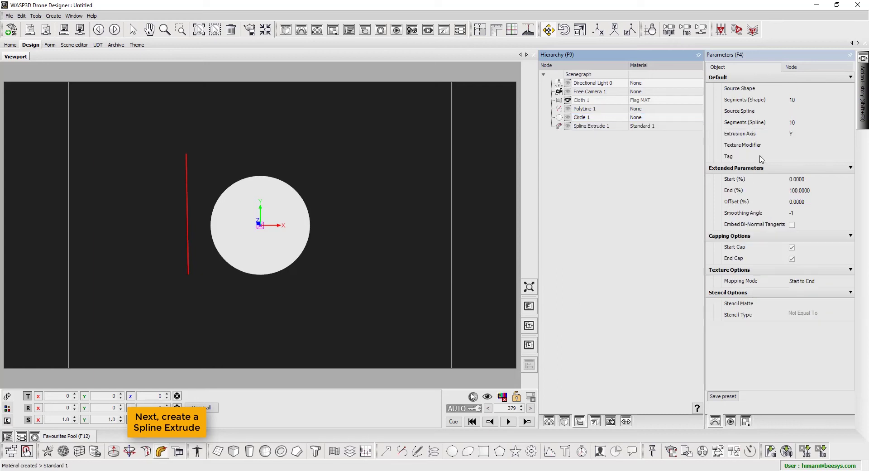
Assign Circle 1 as the source shape of the Spline Extrude.
left_click(825, 89)
left_click(844, 89)
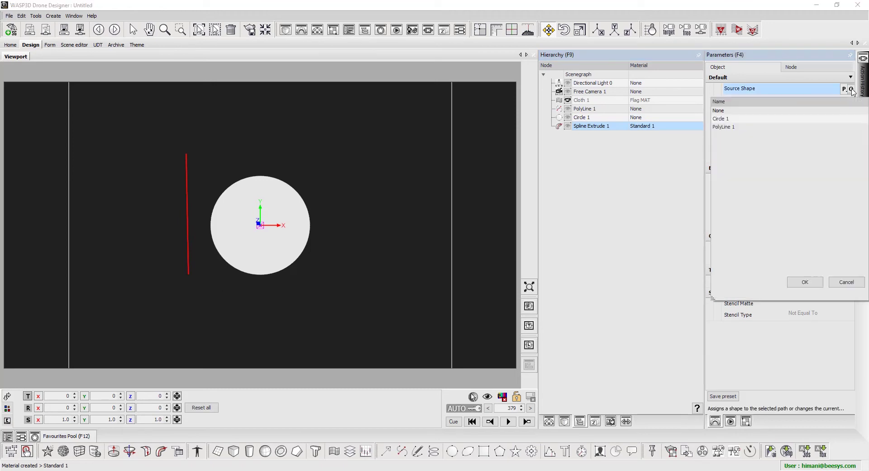
left_click(808, 119)
double_click(808, 119)
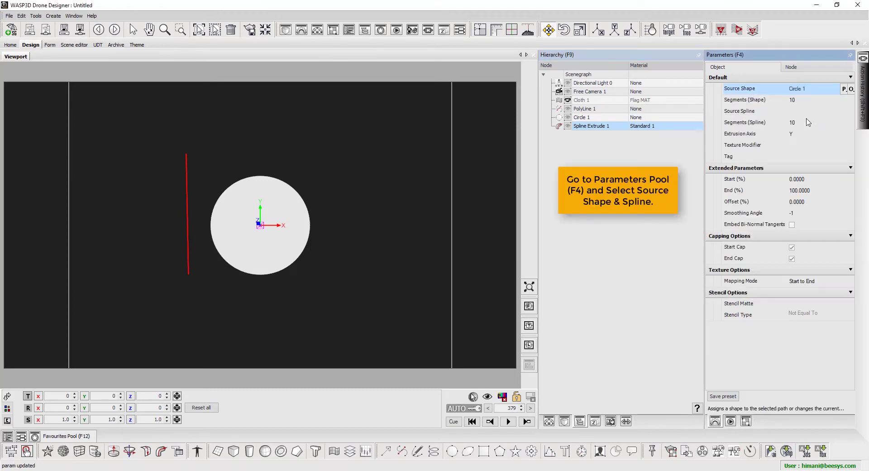
Assign PolyLine 1 as the source spline of the Spline Extrude.
left_click(813, 113)
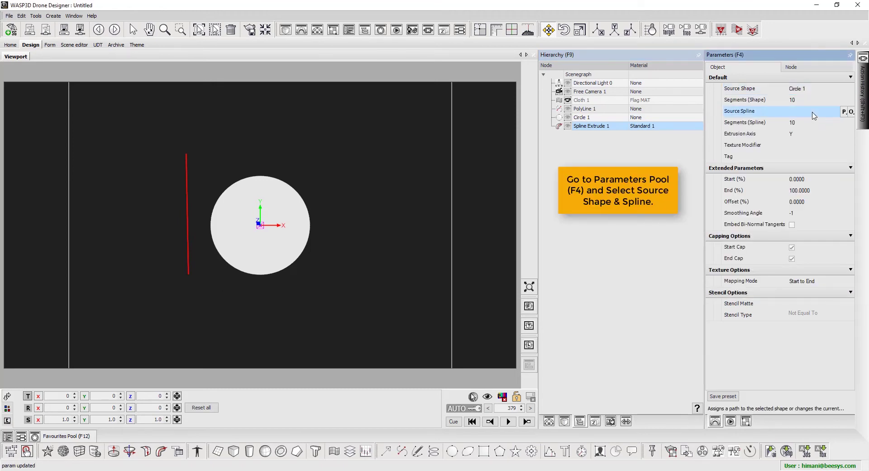
left_click(852, 112)
left_click(765, 147)
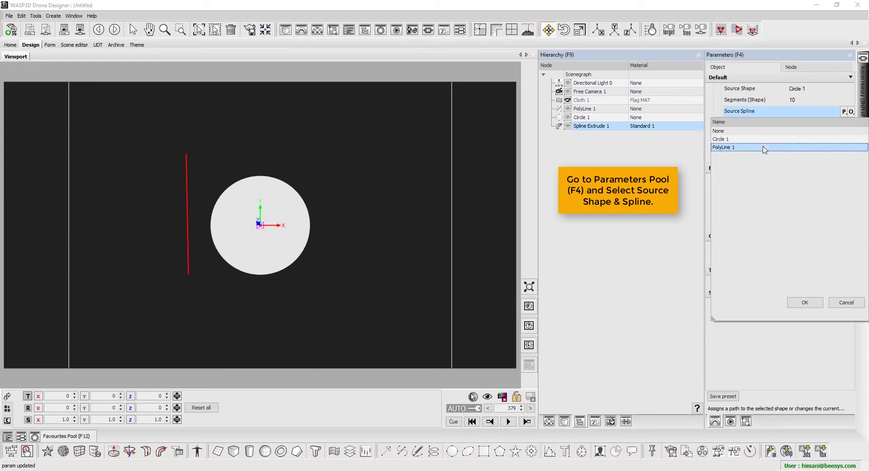
double_click(765, 147)
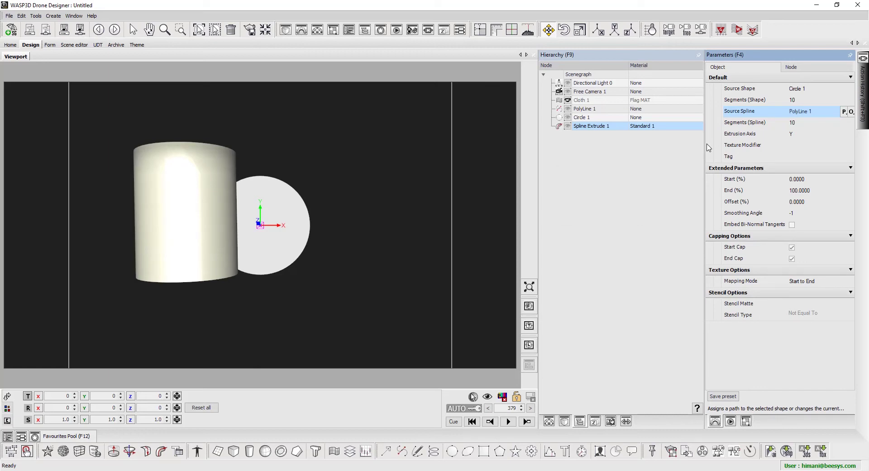
Hide Circle 1, PolyLine 1 and Spline Extrude 1 in the scene.
left_click(568, 118)
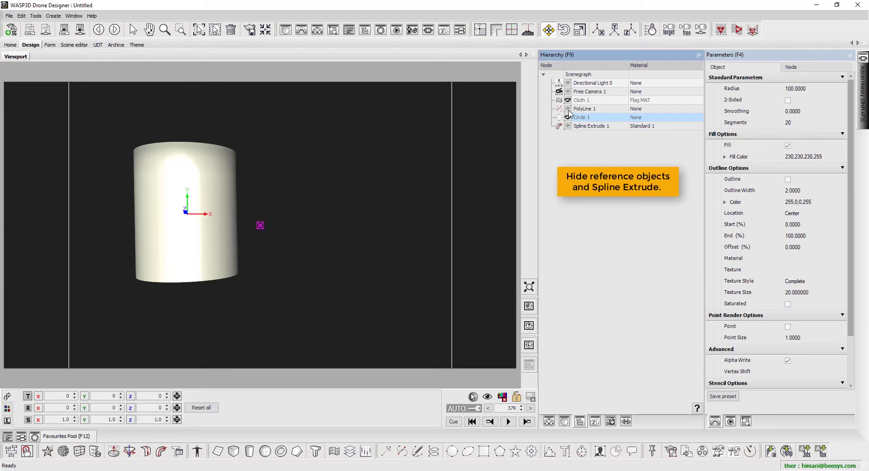
left_click(569, 109)
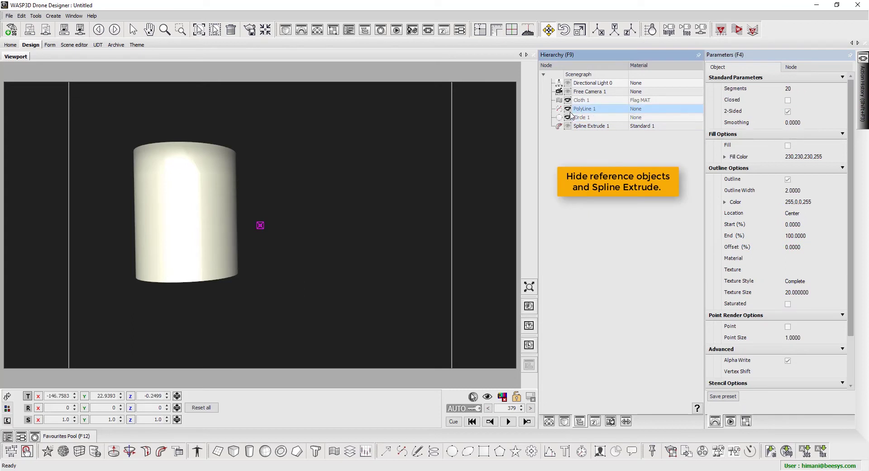
left_click(589, 127)
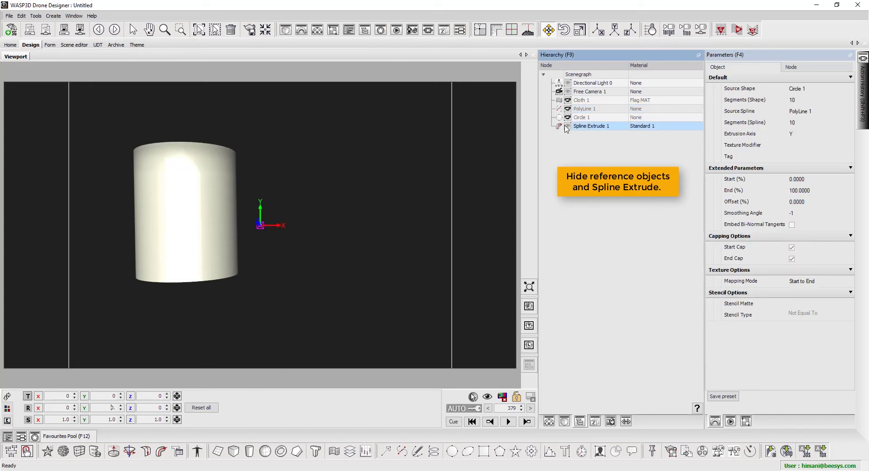
left_click(568, 126)
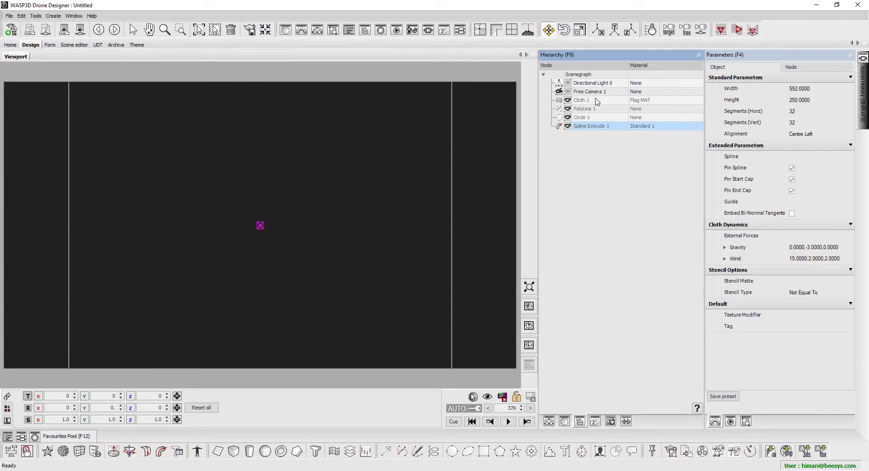
Make Cloth 1 visible again.
left_click(588, 101)
left_click(568, 101)
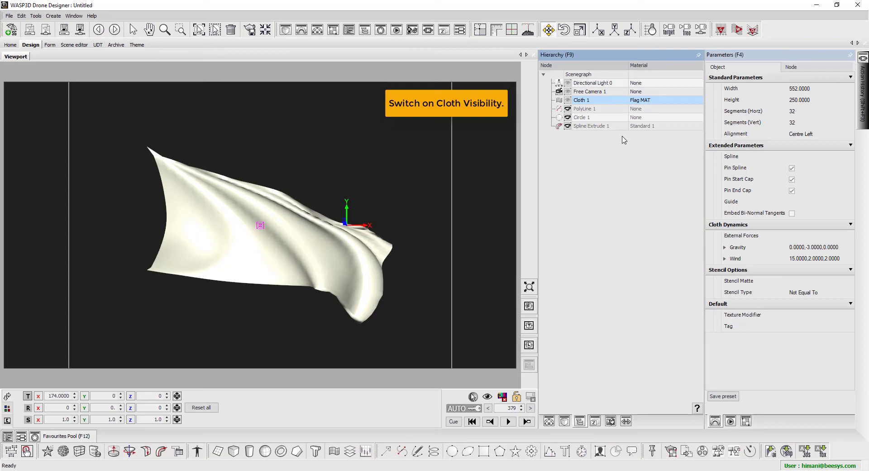
left_click(588, 126)
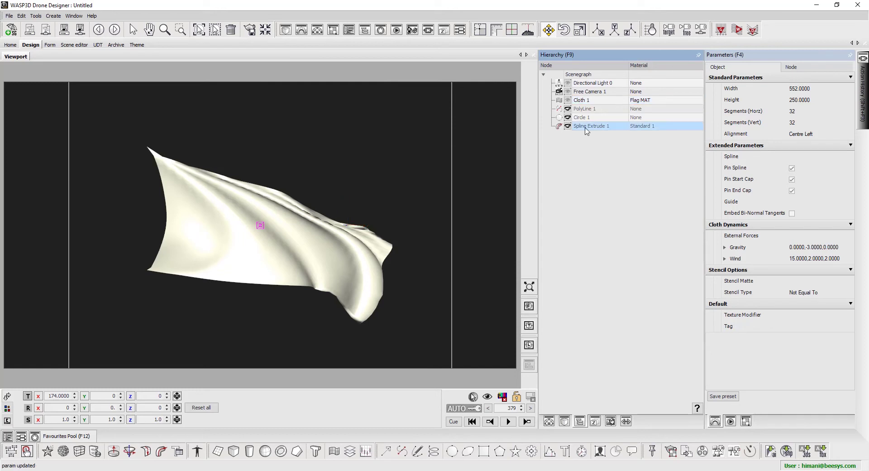
Assign Spline Extrude 1 as the Spline object of Cloth 1.
left_click(589, 100)
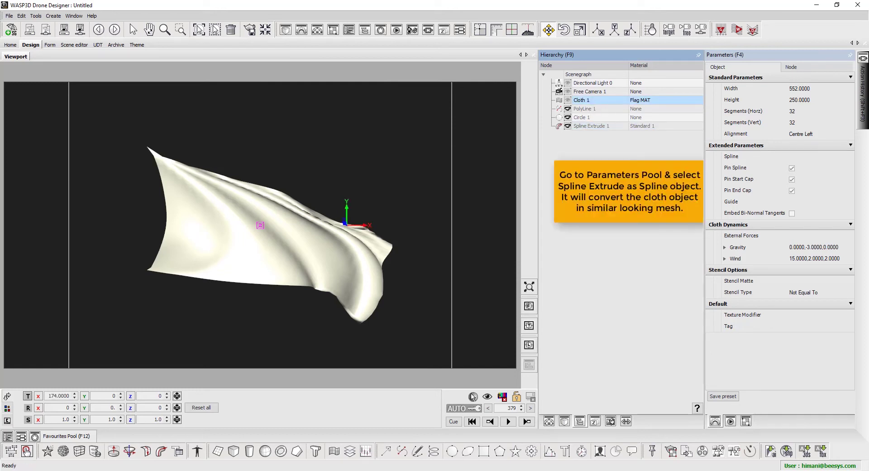
left_click(833, 157)
left_click(851, 157)
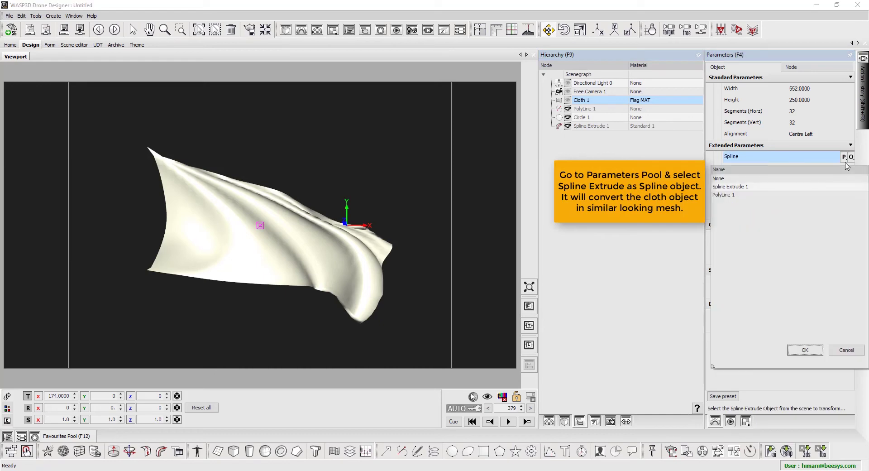
left_click(733, 187)
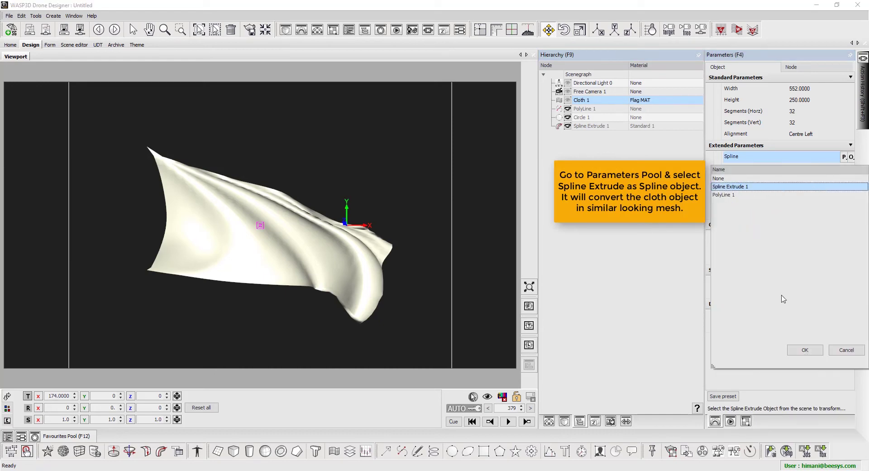
left_click(805, 350)
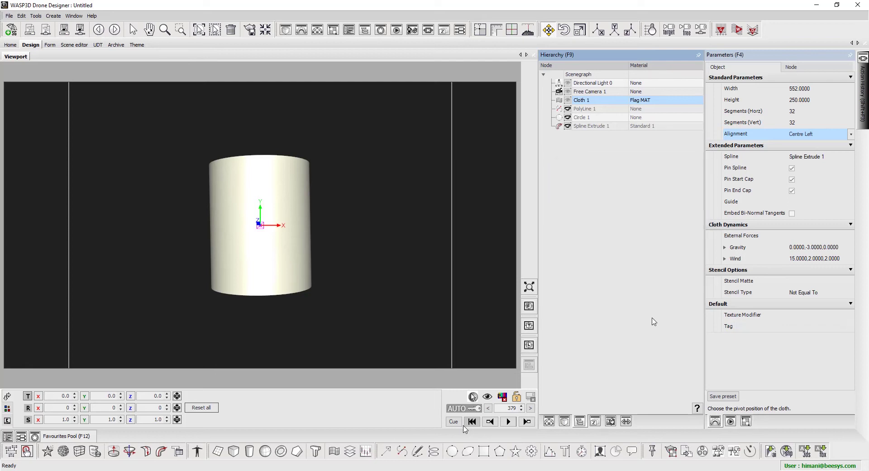
Play the cloth simulation with Pin Spline turned off, and again with Pin Start Cap also turned off.
left_click(792, 168)
left_click(509, 422)
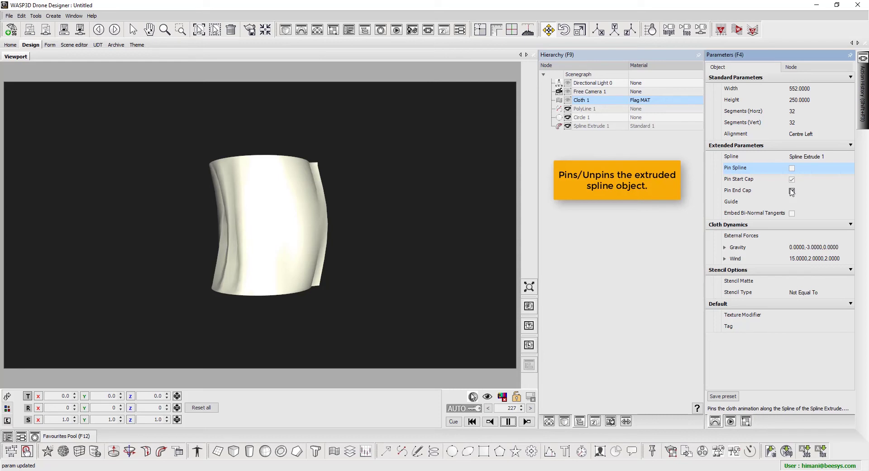
left_click(792, 179)
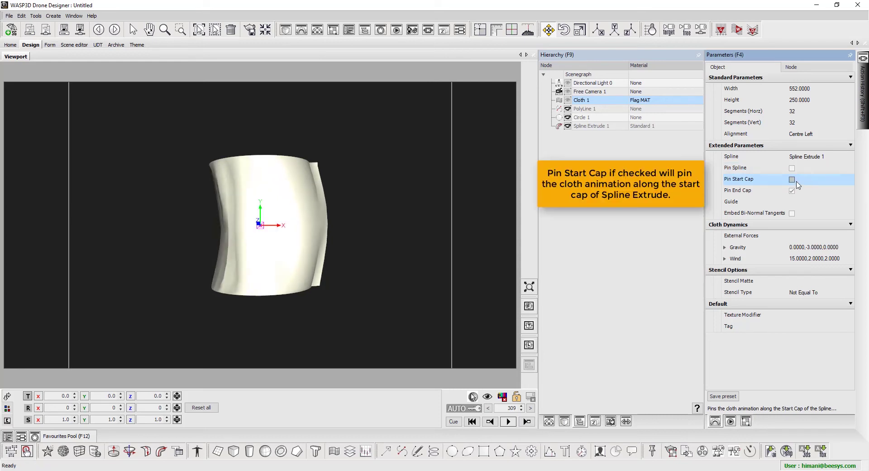
left_click(792, 180)
left_click(508, 422)
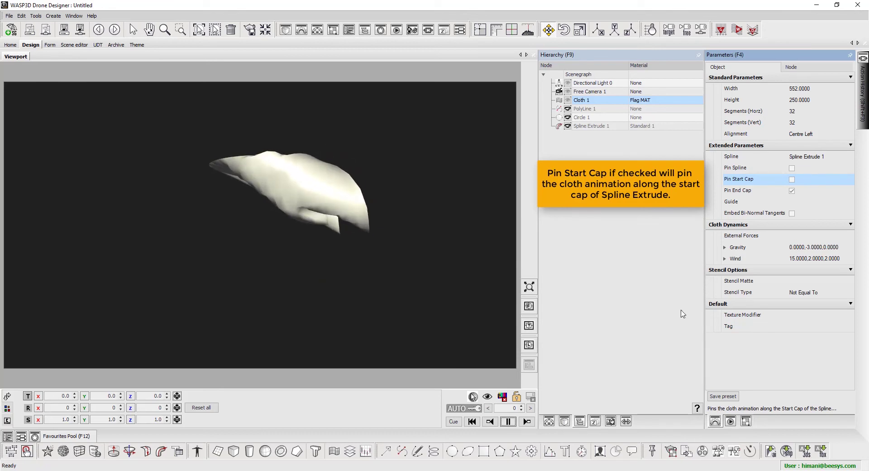
left_click(792, 179)
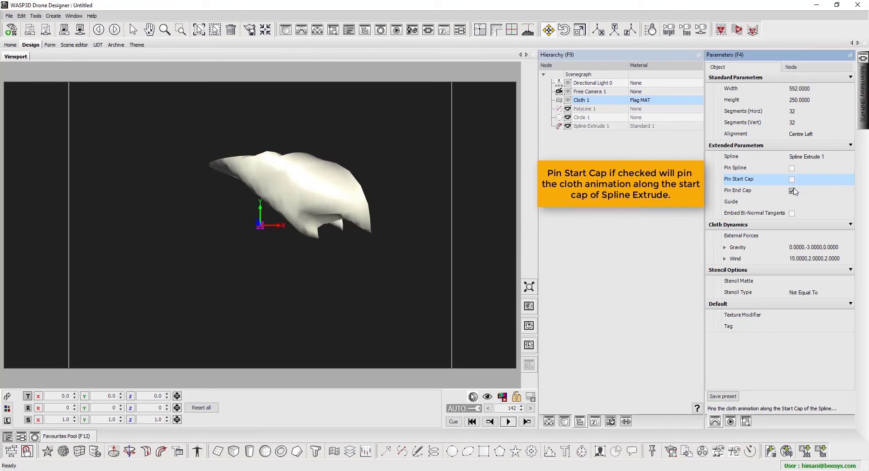
Replay the cloth simulation with Pin End Cap turned off, and again with Pin Start Cap turned back on.
left_click(792, 191)
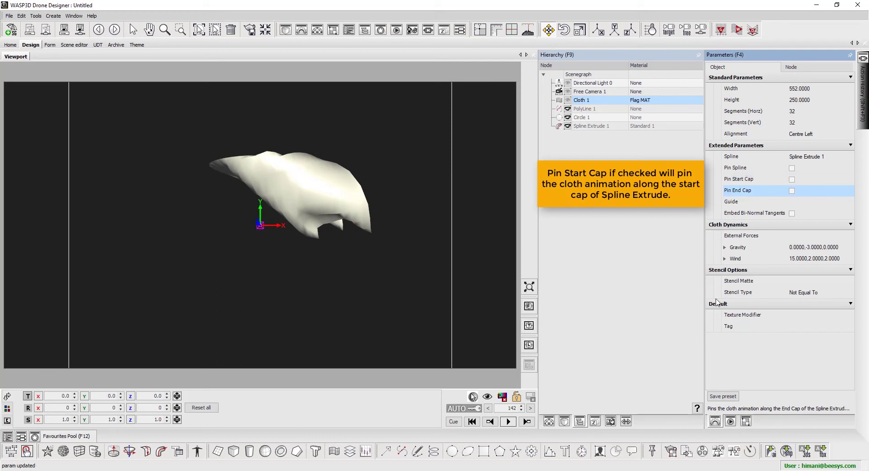
left_click(453, 421)
left_click(509, 422)
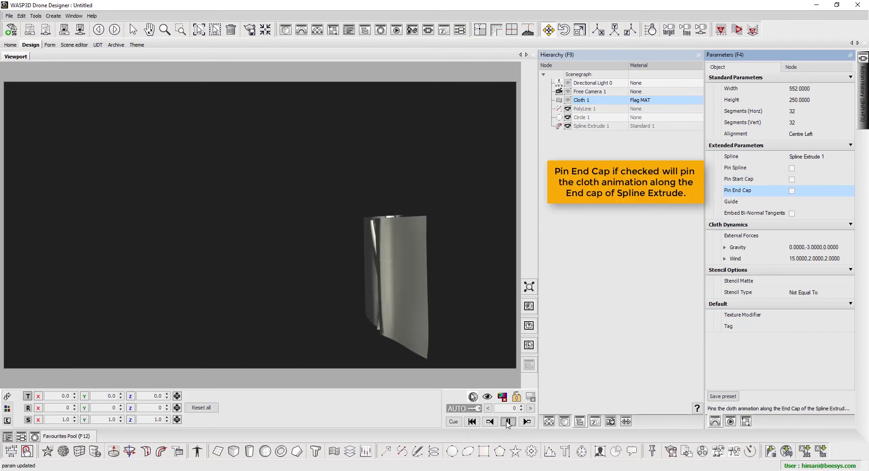
left_click(508, 421)
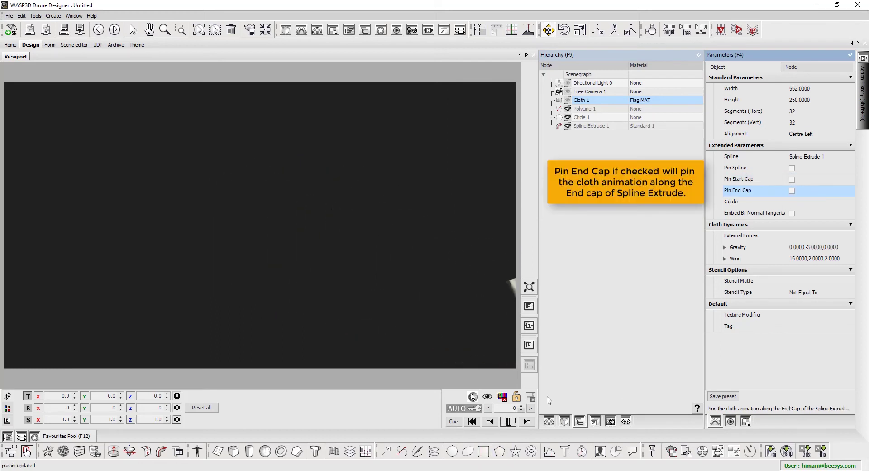
left_click(792, 180)
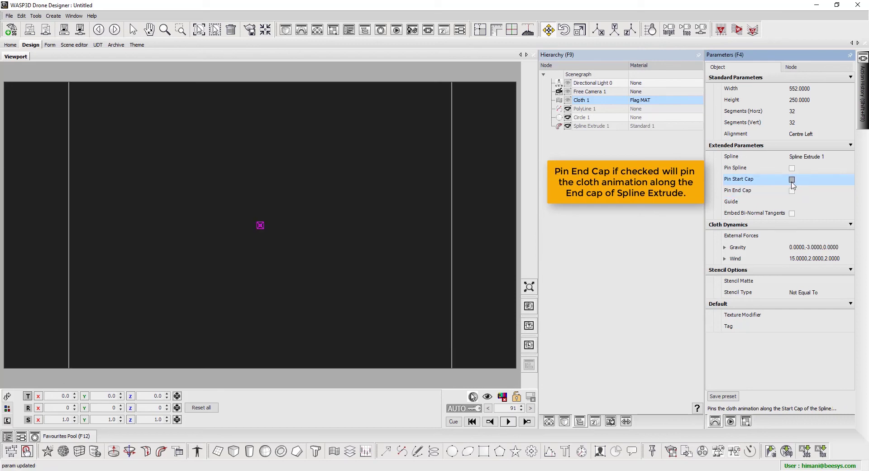
left_click(508, 422)
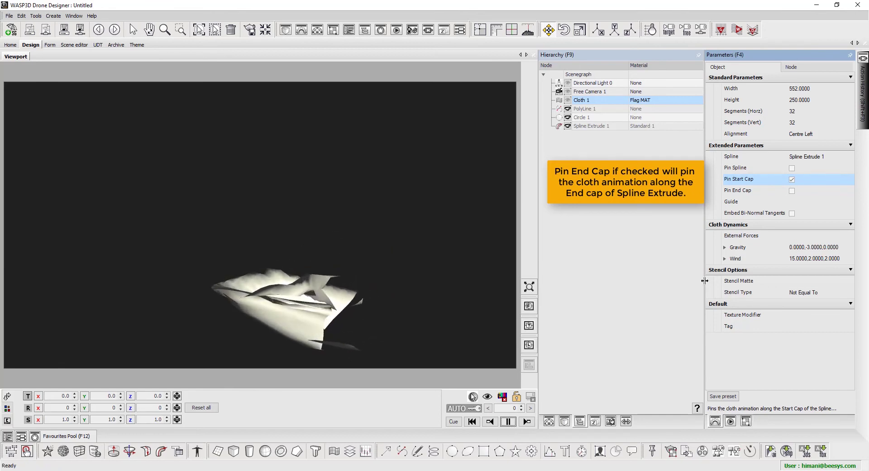
Set the cloth's Y gravity to -5 and cue the simulation.
left_click(725, 248)
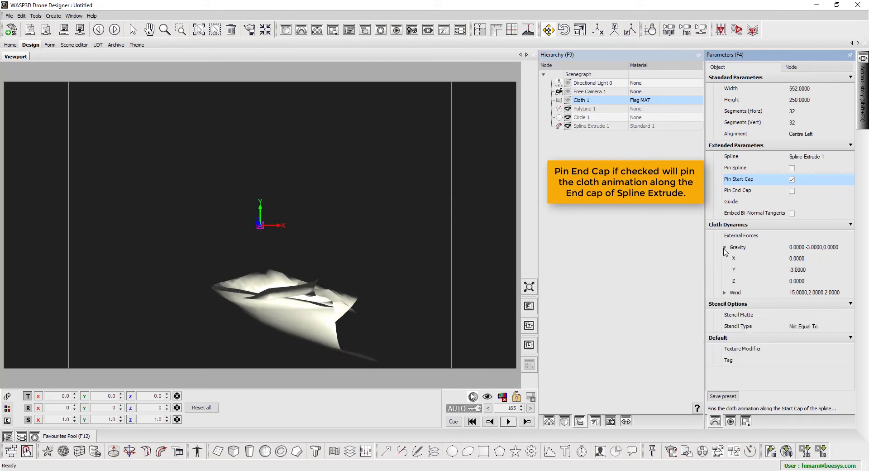
left_click(803, 270)
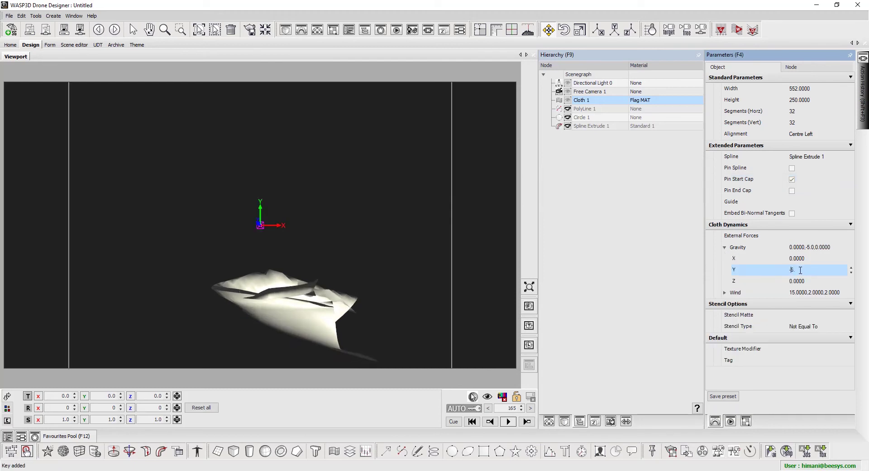
scroll(801, 270, "up", 2)
left_click(454, 421)
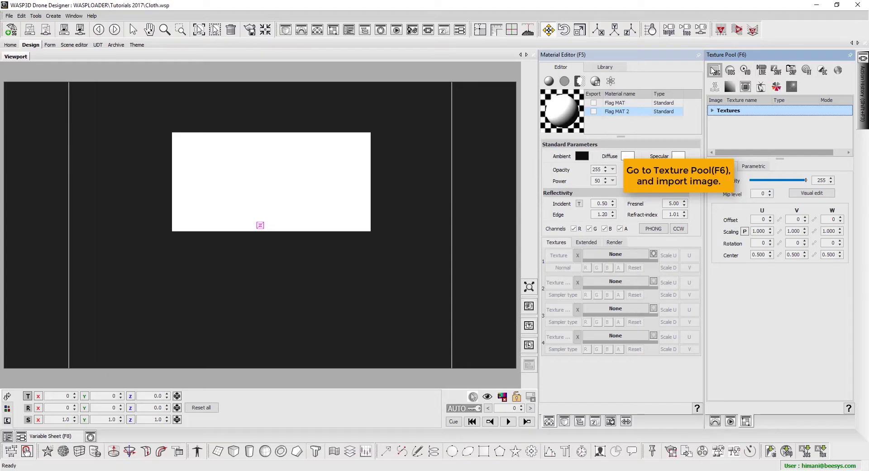
Import the Olympics flag image from the organizations flags folder as a texture.
left_click(715, 71)
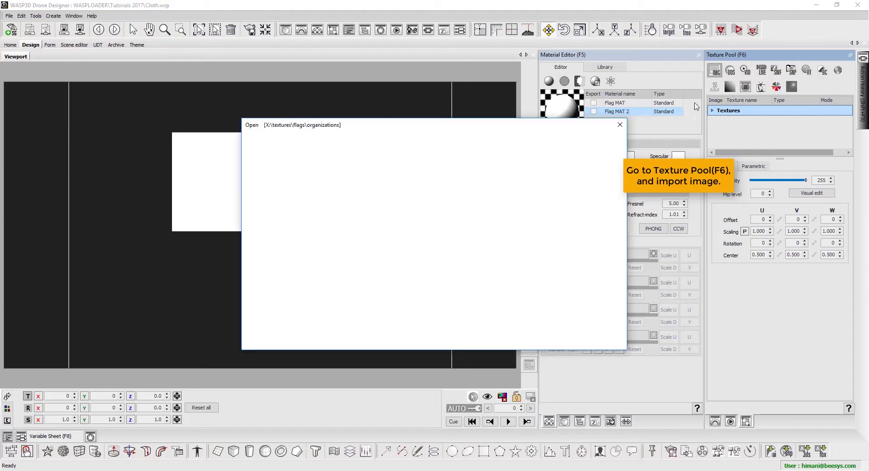
scroll(432, 247, "down", 2)
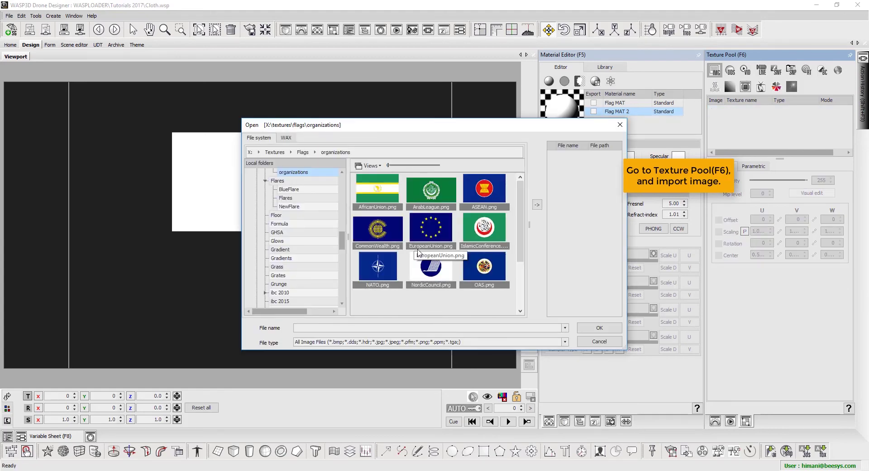
scroll(418, 253, "down", 2)
double_click(431, 227)
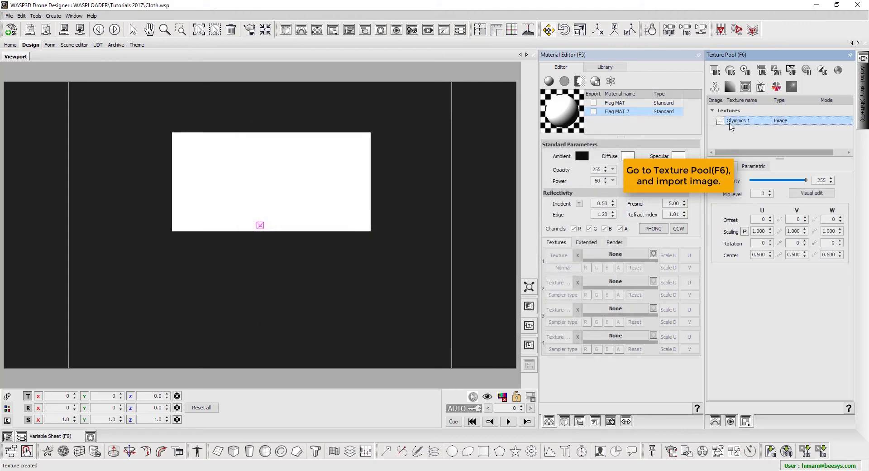
Apply the Olympics texture to texture stage 1 of Flag MAT 2 and play the cloth simulation.
left_click_drag(738, 123, 606, 256)
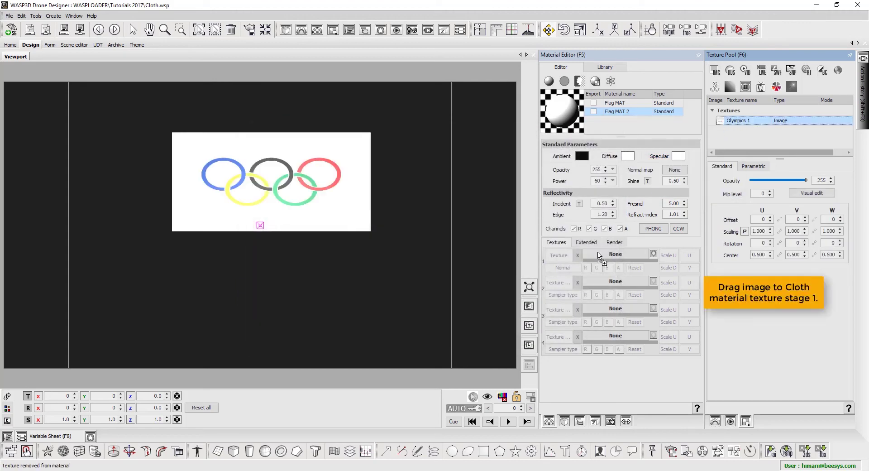
left_click(654, 255)
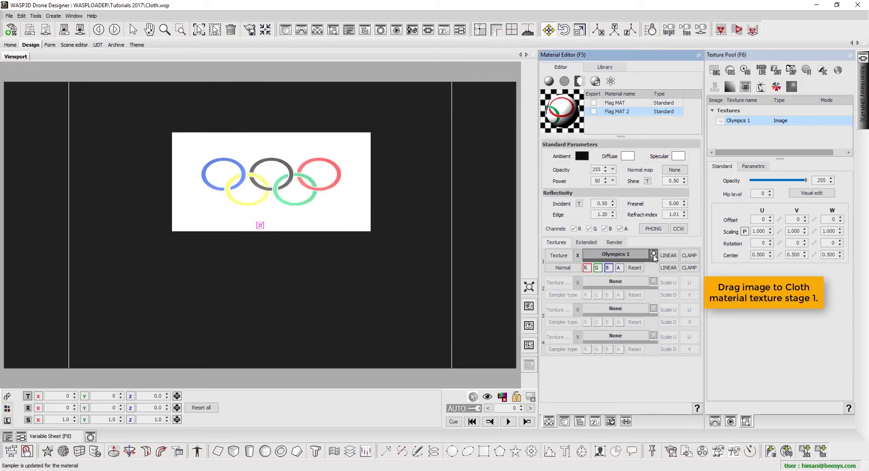
left_click(509, 422)
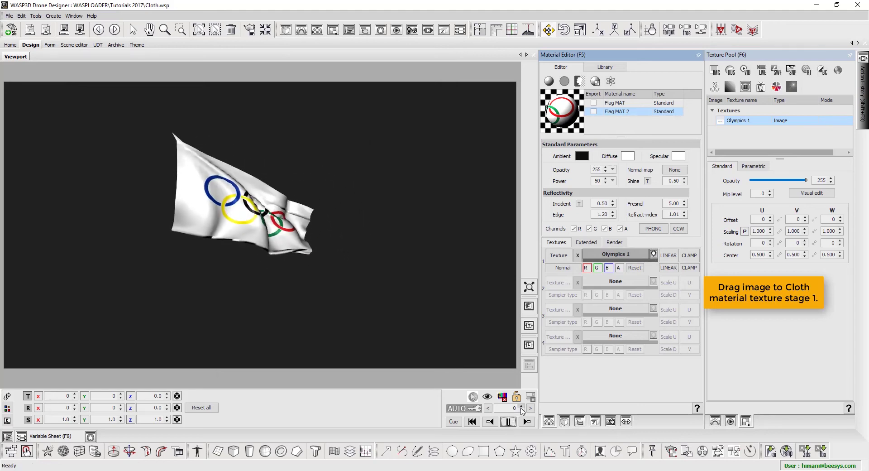
left_click(508, 421)
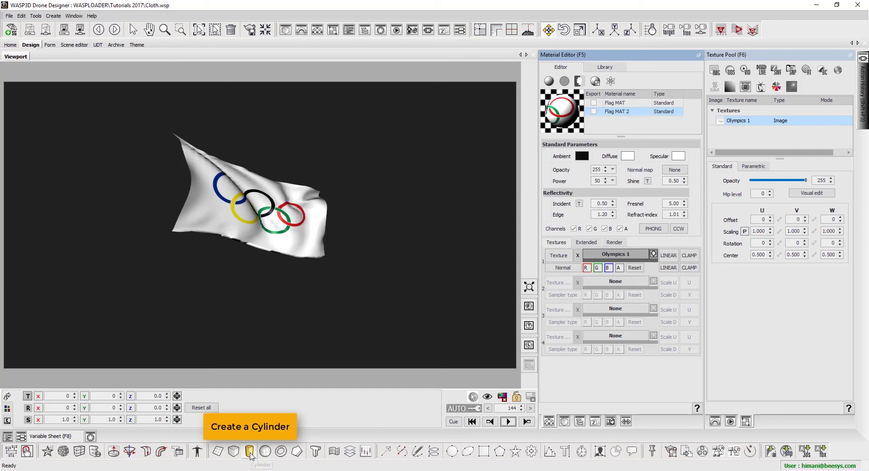
Create a cylinder, set its Y position to -212, and return the animation to its start.
left_click(250, 451)
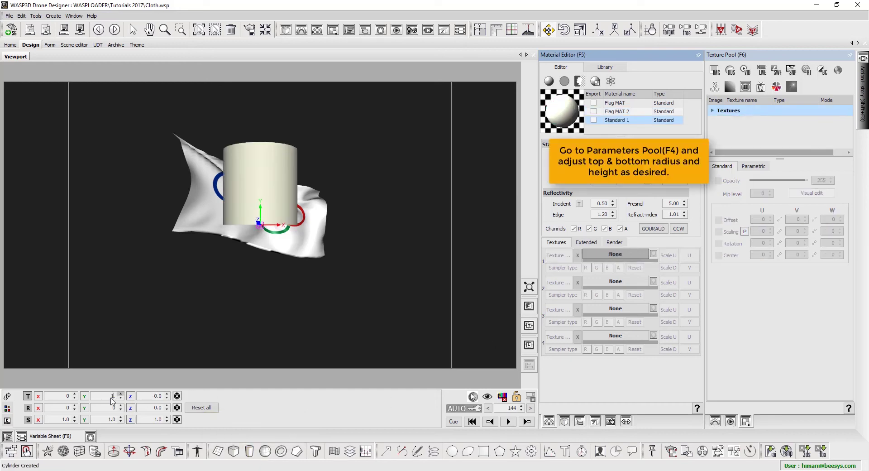
type("-212")
key("Return")
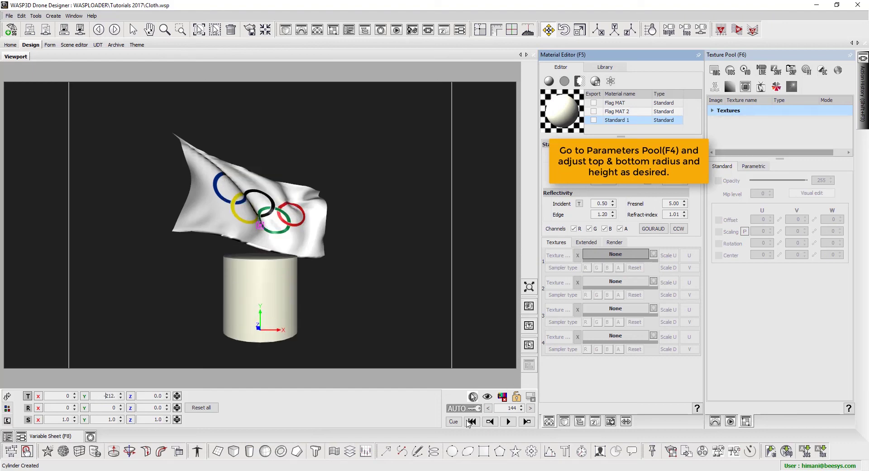
left_click(470, 422)
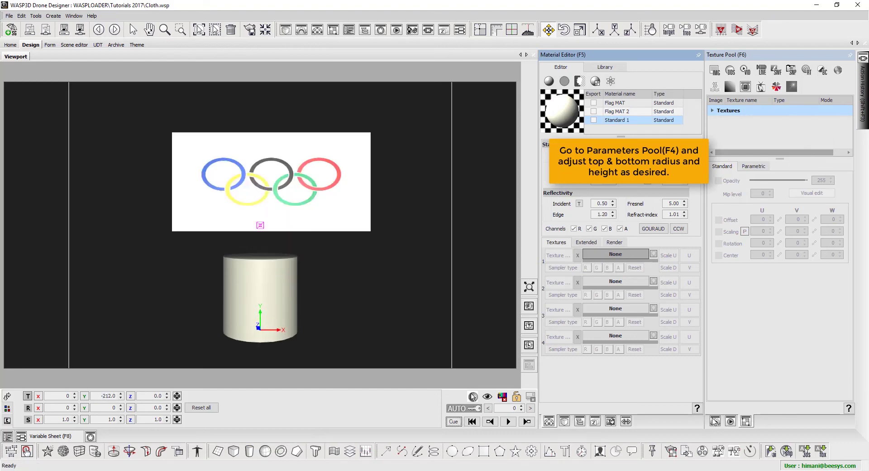
Set the cylinder's top and bottom radius to 5 and its height to 396.
key("F4")
left_click(747, 89)
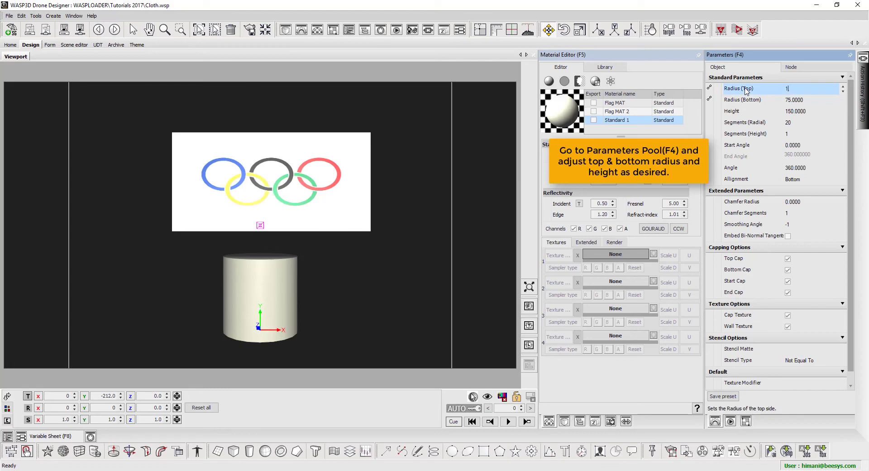
type("10")
key("Return")
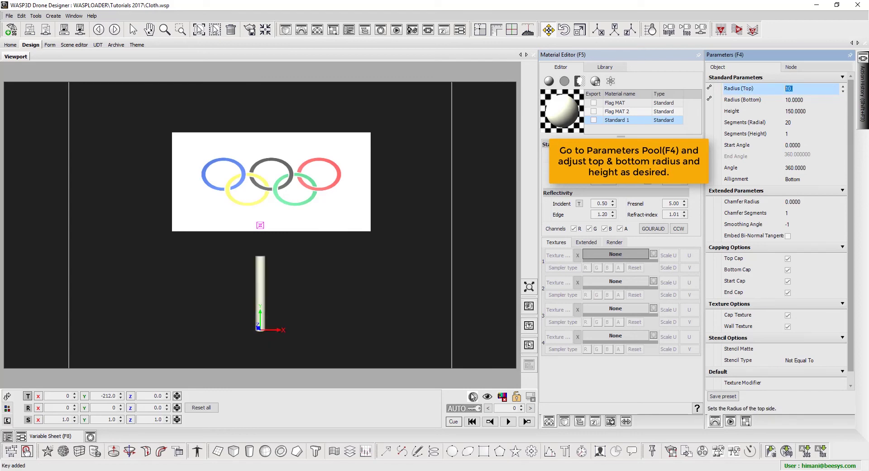
type("5")
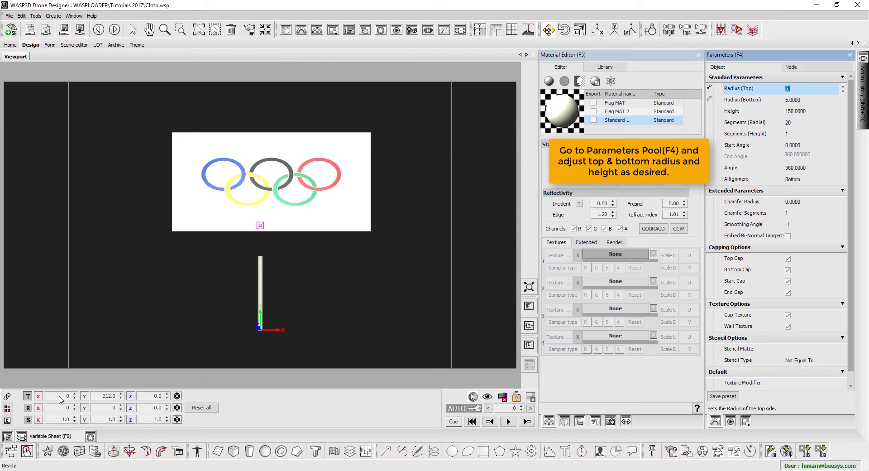
type("0")
key("Return")
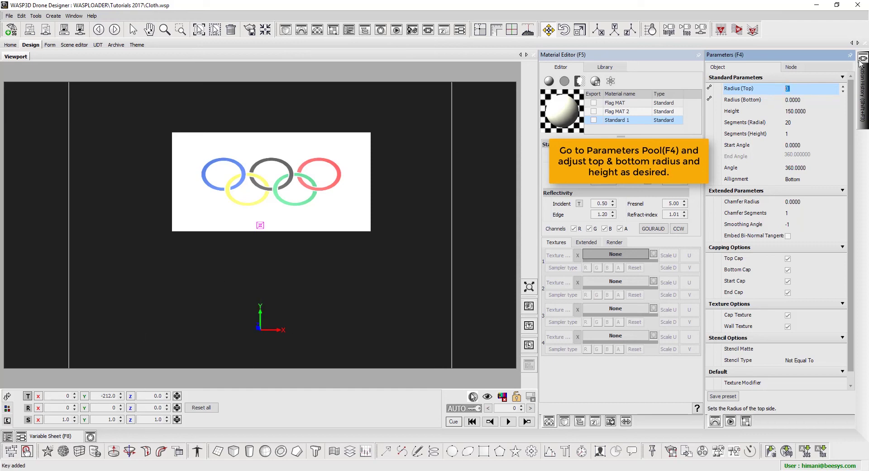
left_click_drag(800, 86, 791, 105)
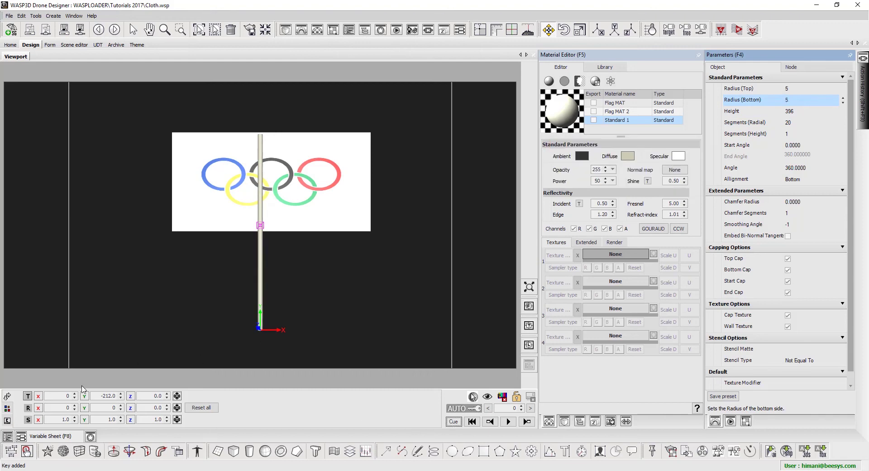
Move the cylinder to X position -175 so it stands against the flag's edge as a pole.
left_click(45, 396)
type("-213")
key("Return")
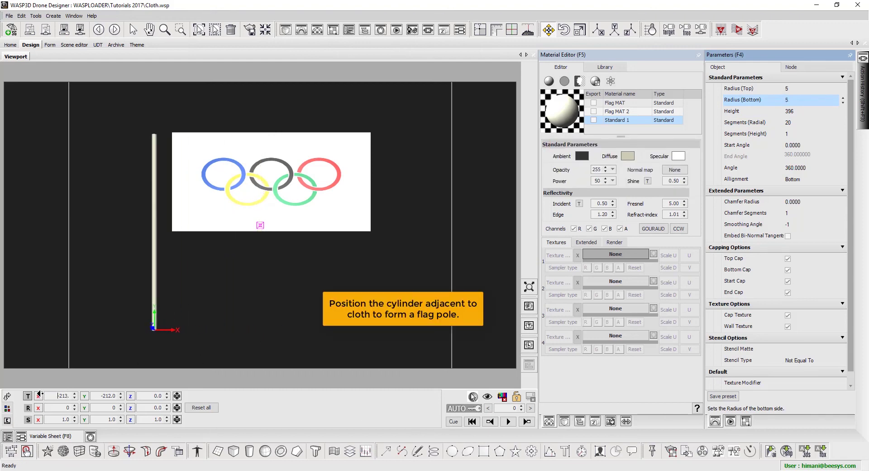
left_click_drag(40, 394, 62, 388)
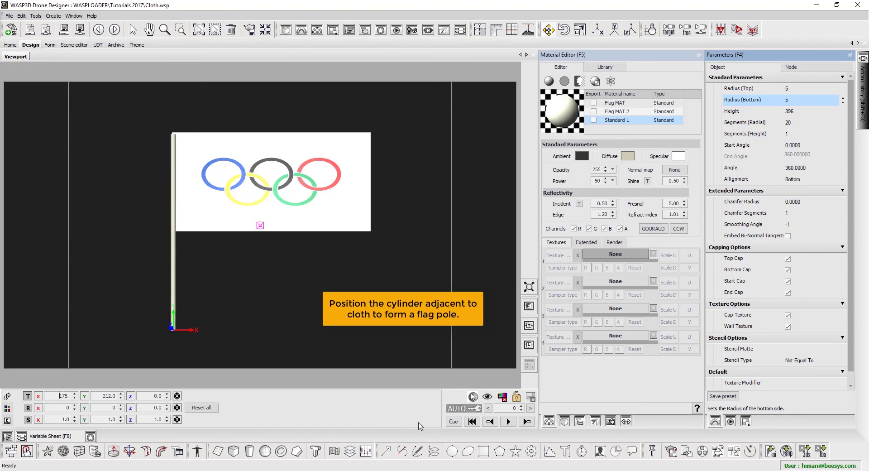
Assign Cylinder 1 as the guide of Cloth 1, with Auto Key switched off.
left_click(457, 410)
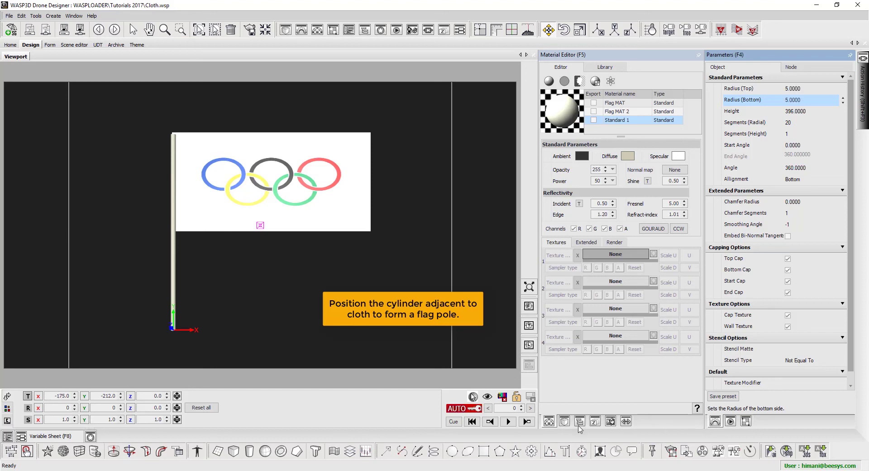
left_click(456, 409)
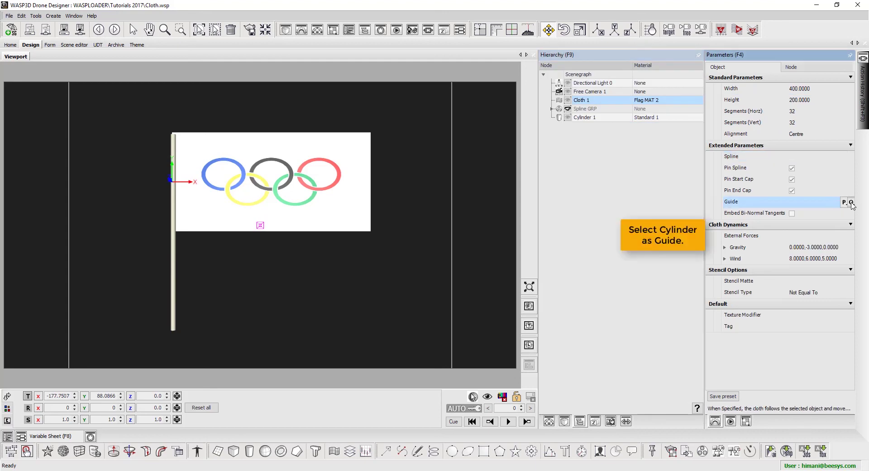
left_click(851, 203)
left_click(756, 253)
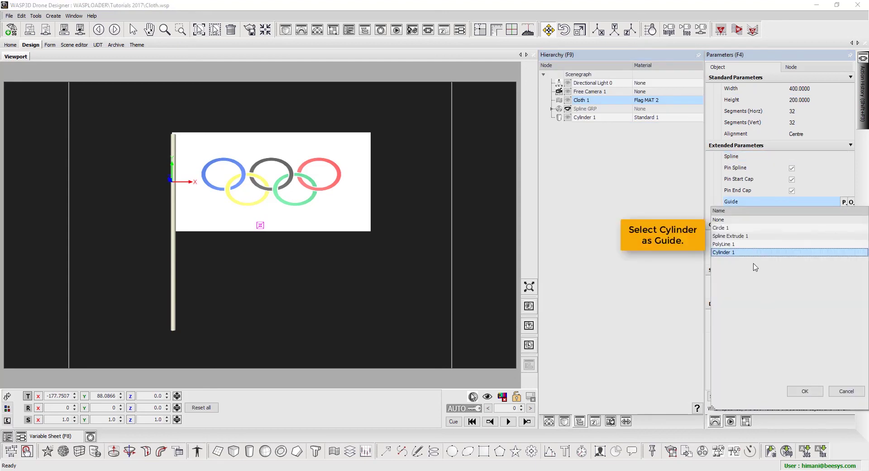
left_click(805, 391)
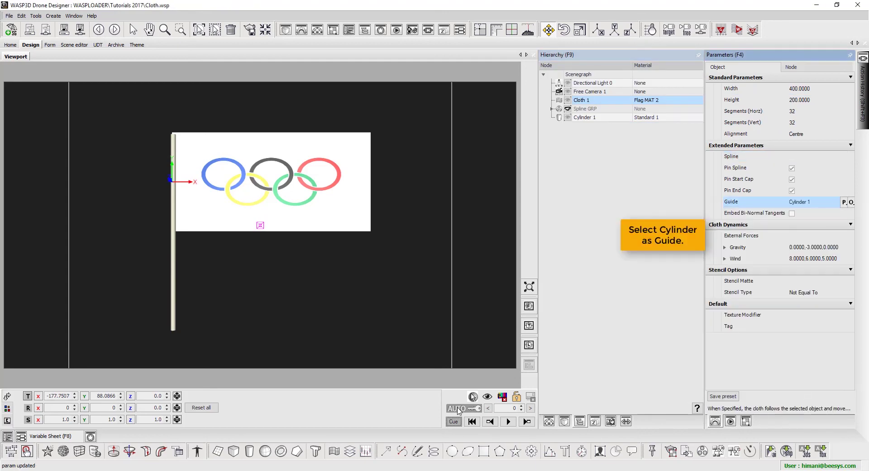
Switch on Auto Key and key Cylinder 1's rotation at frame 0 to X -11 and Y 24.
left_click(460, 410)
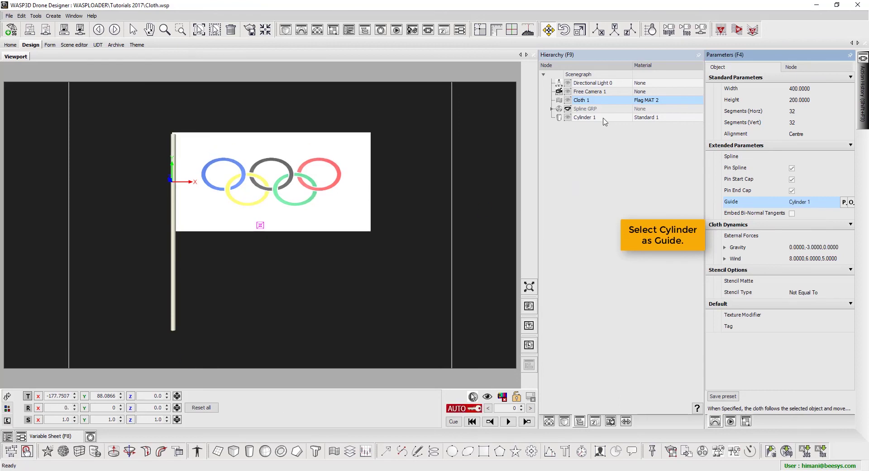
left_click(599, 118)
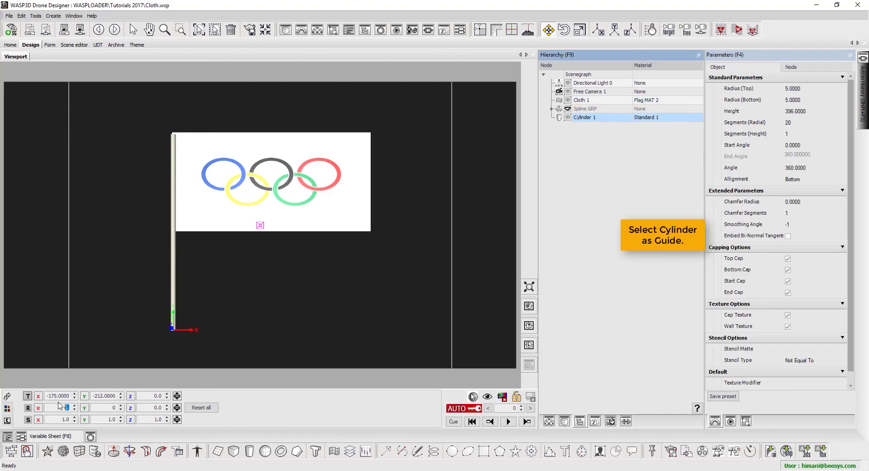
left_click_drag(58, 405, 51, 407)
left_click_drag(110, 408, 123, 408)
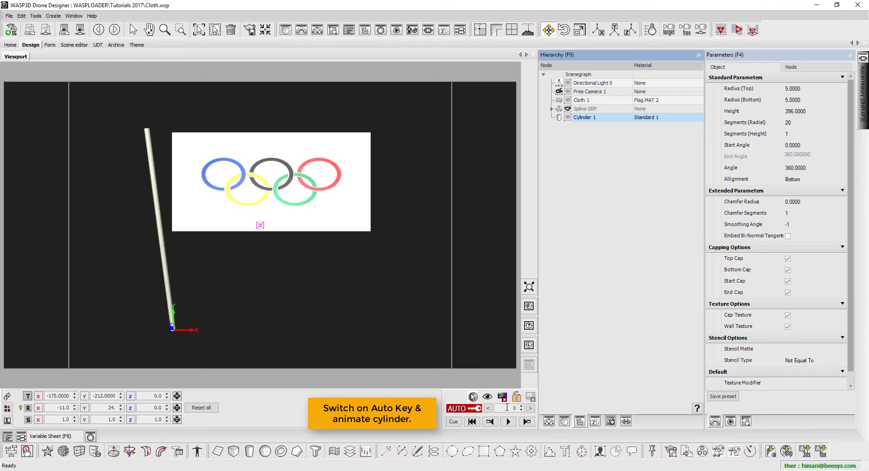
Advance the frame, key the cylinder's rotation to X 0 and Y 0, and play the animation from its cued start.
left_click(507, 407)
type("5")
left_click(521, 411)
left_click_drag(118, 407, 75, 405)
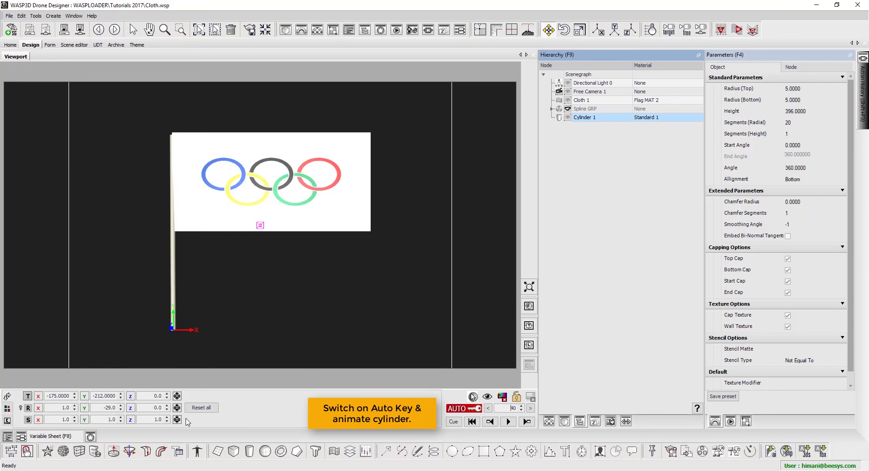
left_click(74, 409)
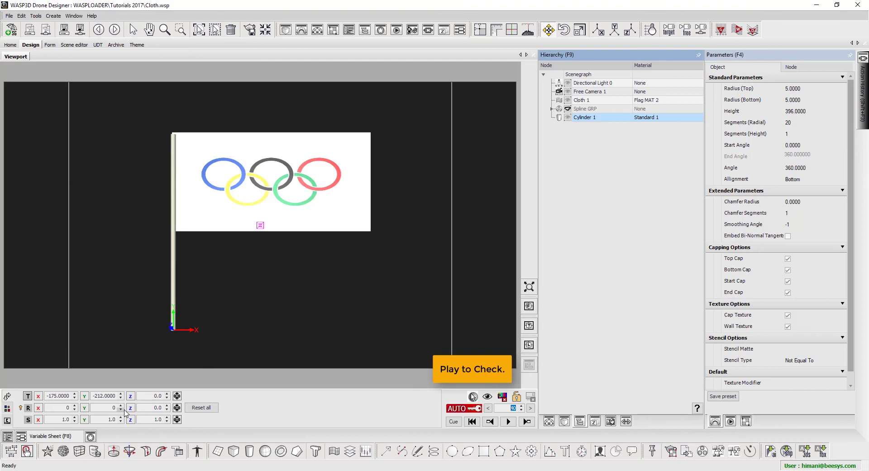
left_click(453, 421)
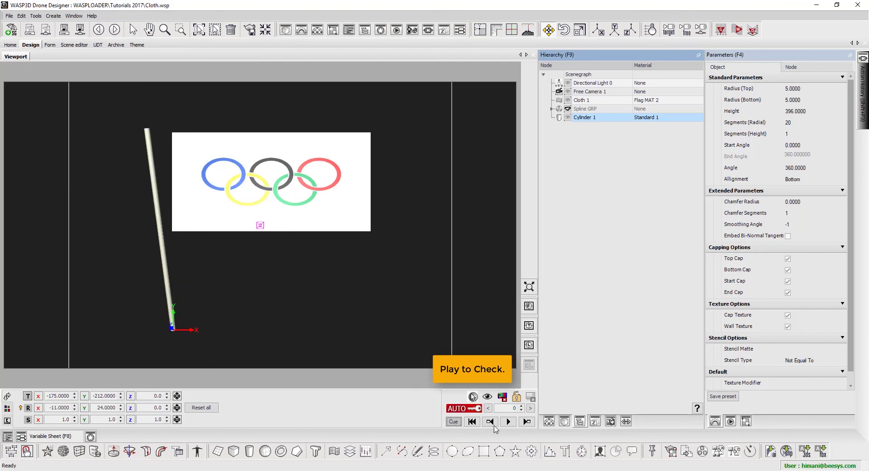
left_click(507, 421)
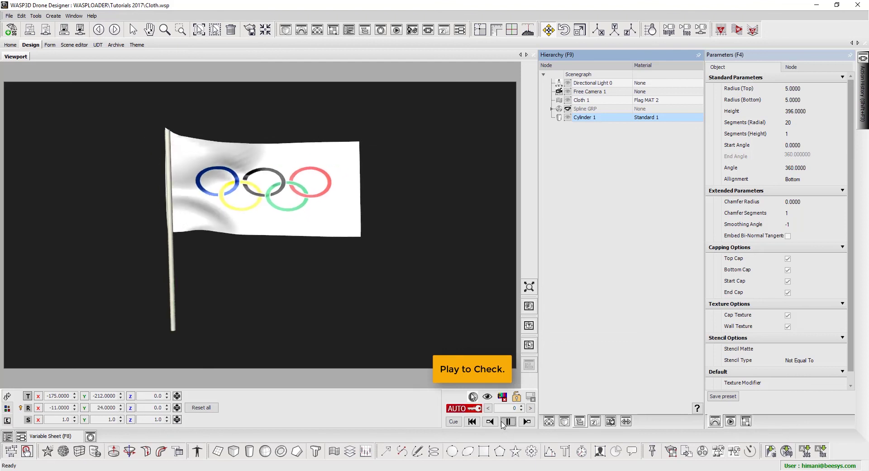